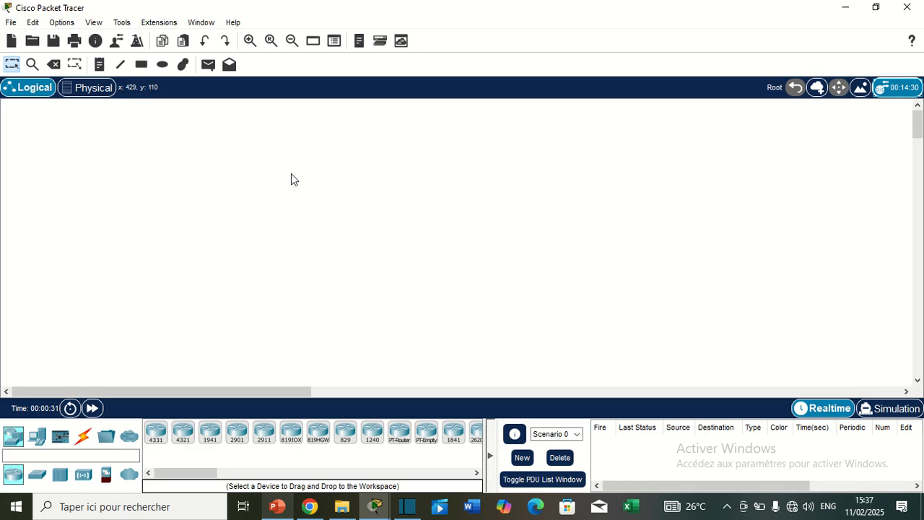
Place four PCs in a horizontal row in the lower-left area of the workspace and align them with each other
click(37, 435)
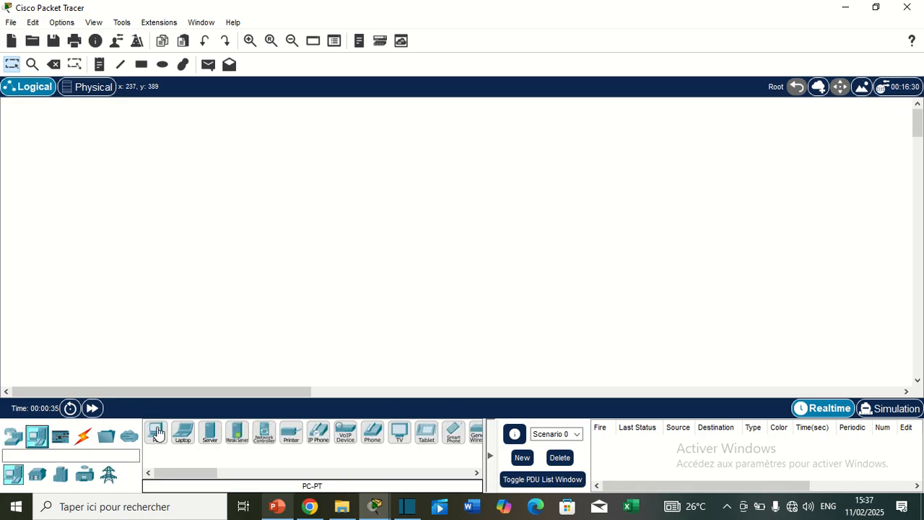
drag(155, 431, 85, 299)
click(155, 432)
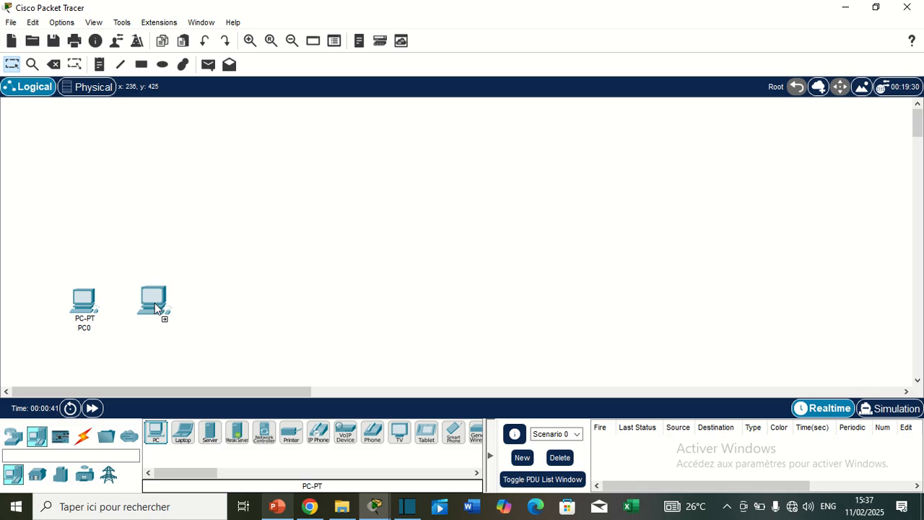
click(155, 302)
click(156, 431)
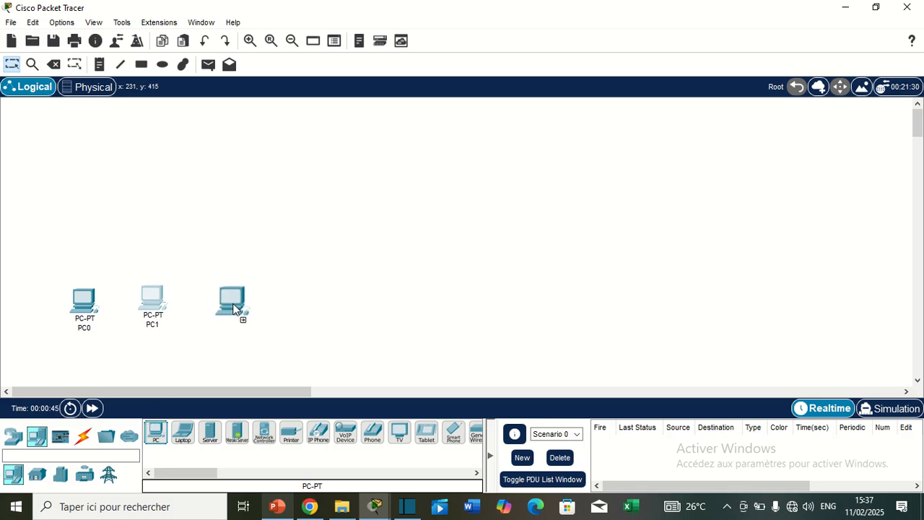
click(228, 301)
click(154, 434)
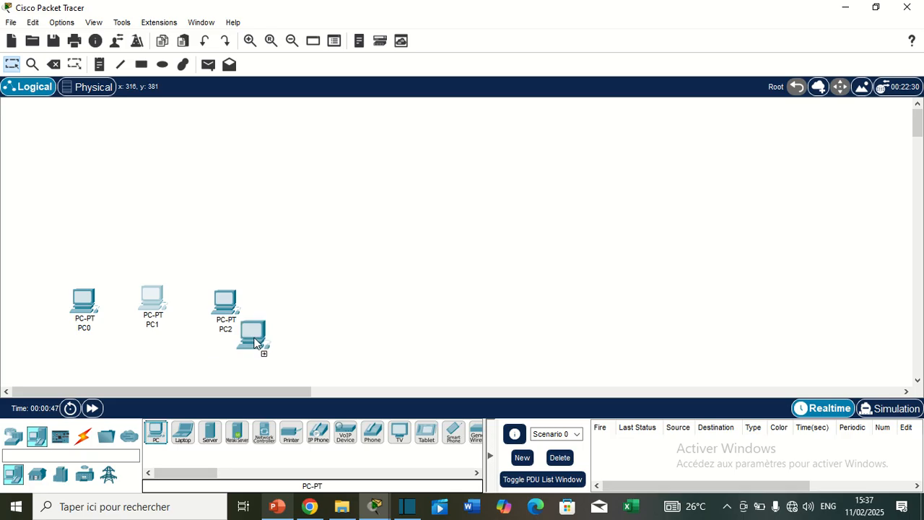
click(299, 301)
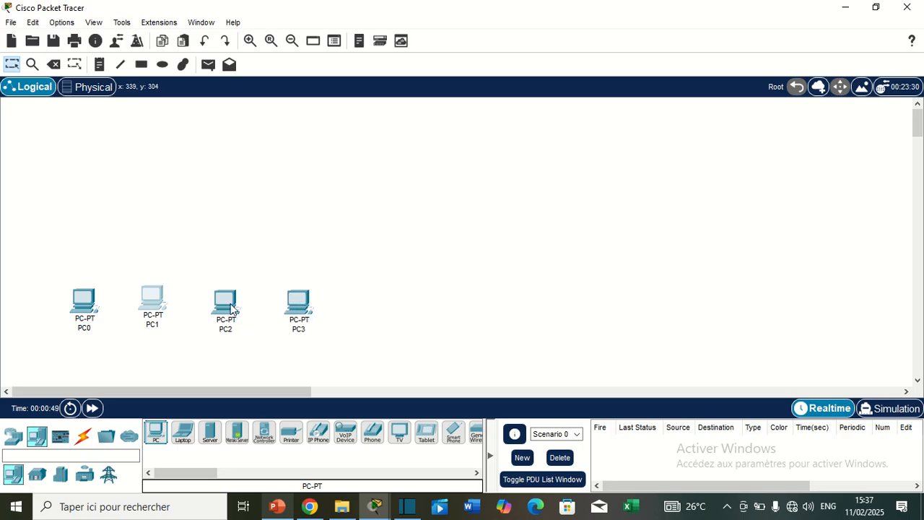
drag(231, 304, 230, 299)
drag(300, 293, 301, 289)
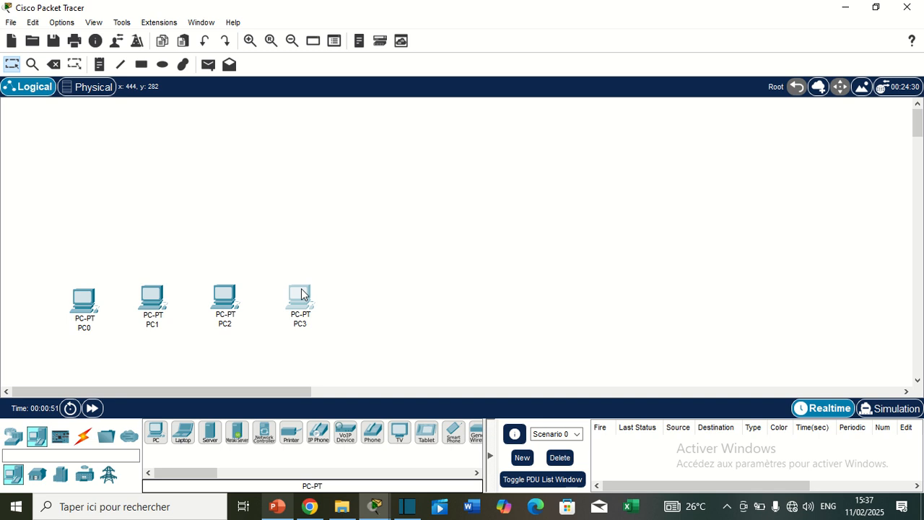
Add a 2960 switch above each pair of PCs and a 1941 router centred above the two switches
click(13, 435)
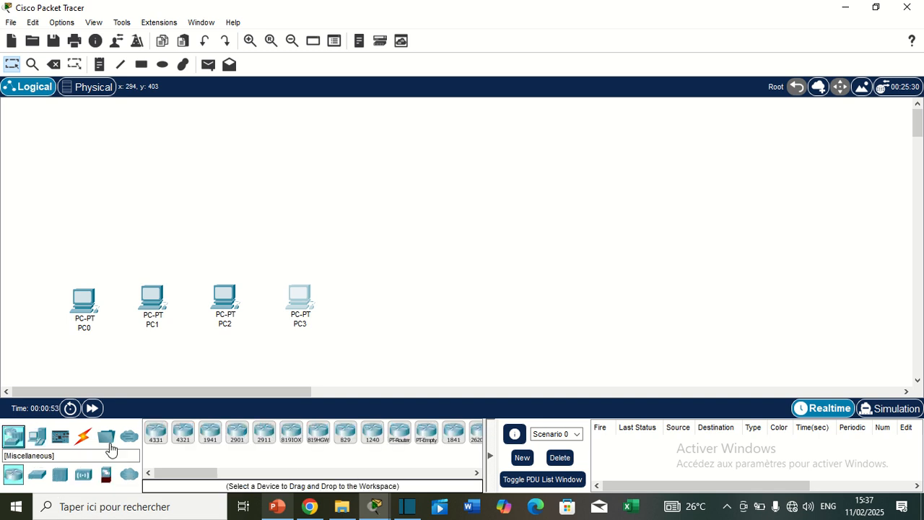
click(37, 473)
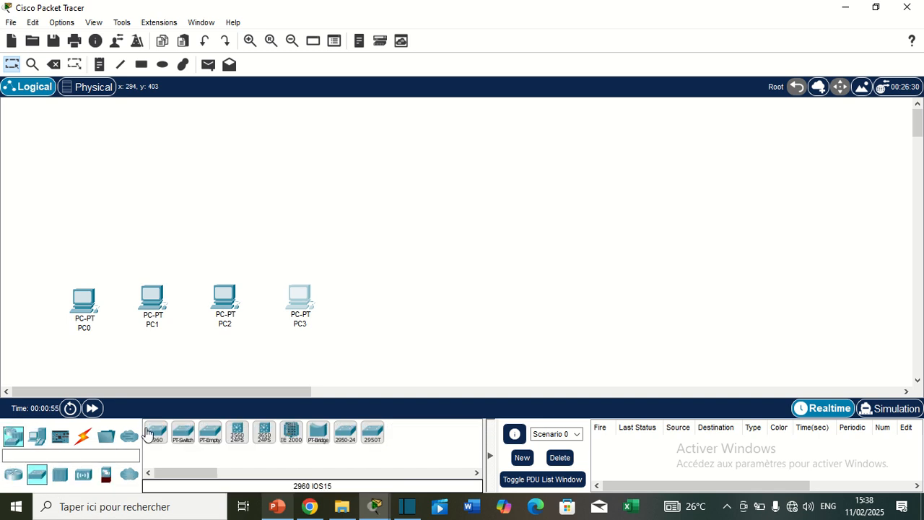
drag(146, 433, 260, 258)
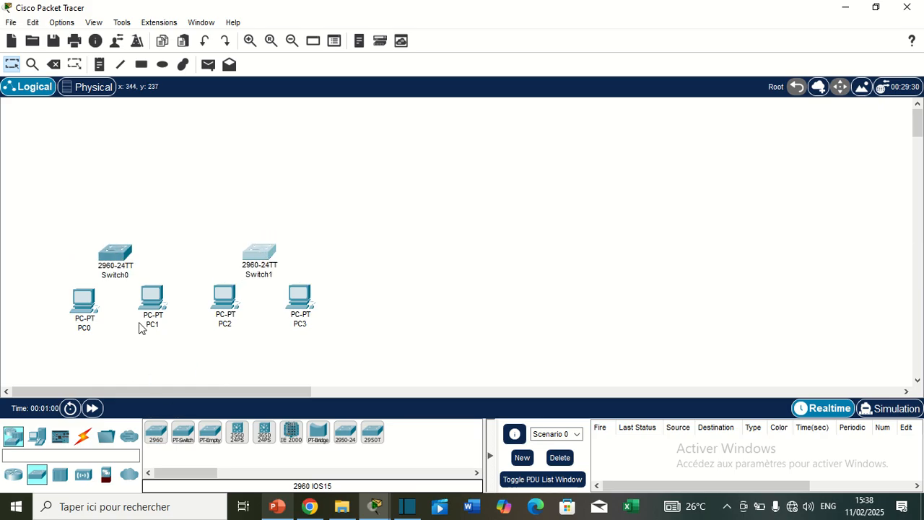
click(13, 473)
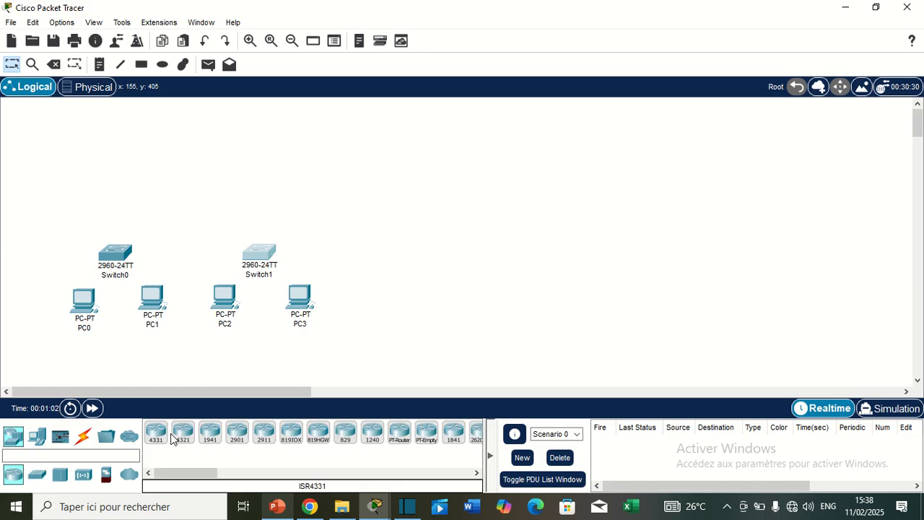
drag(209, 433, 191, 200)
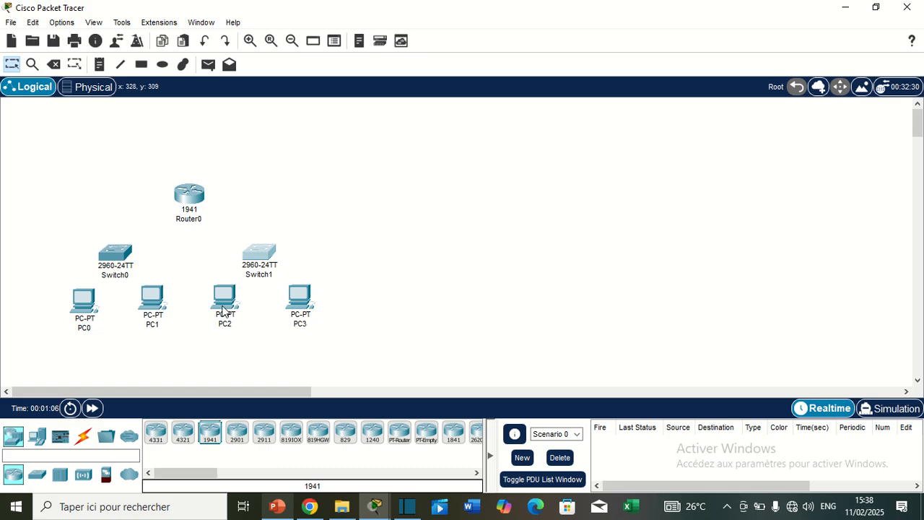
Move all four PCs slightly lower to leave more room beneath the two switches
drag(225, 316, 221, 333)
drag(164, 309, 167, 326)
drag(87, 304, 80, 321)
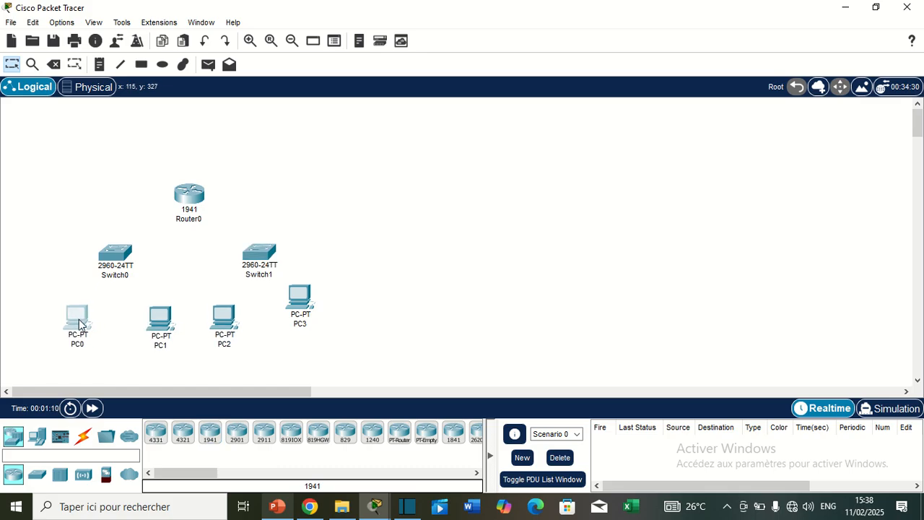
drag(299, 298, 304, 317)
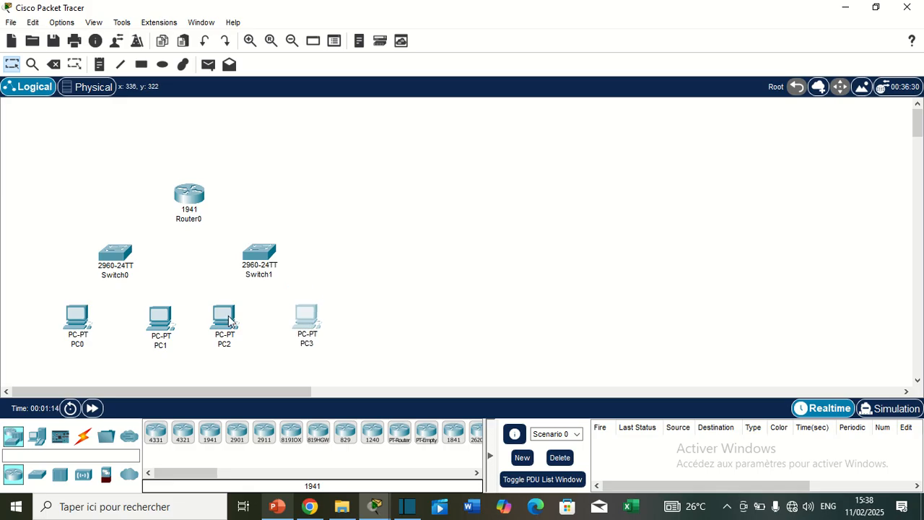
Connect PC0's FastEthernet0 port to Switch0's FastEthernet0/1 port with a Copper Straight-Through cable
click(83, 436)
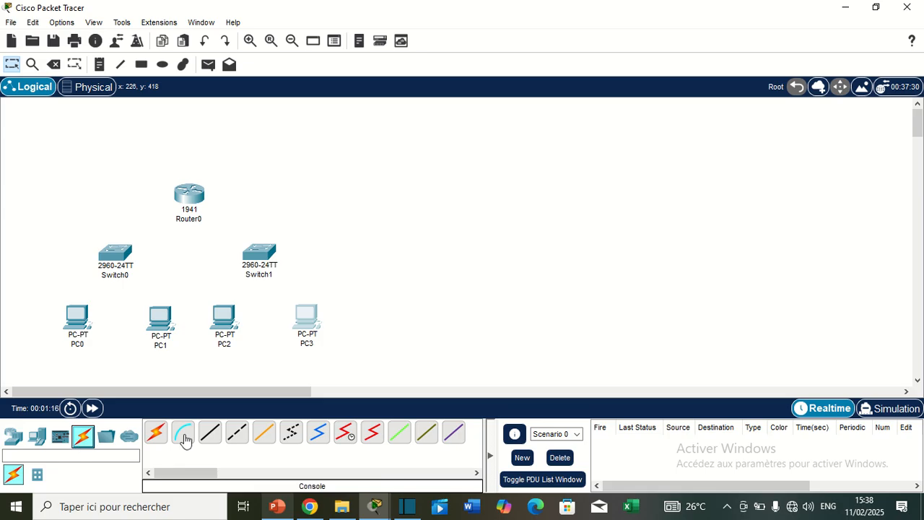
click(210, 433)
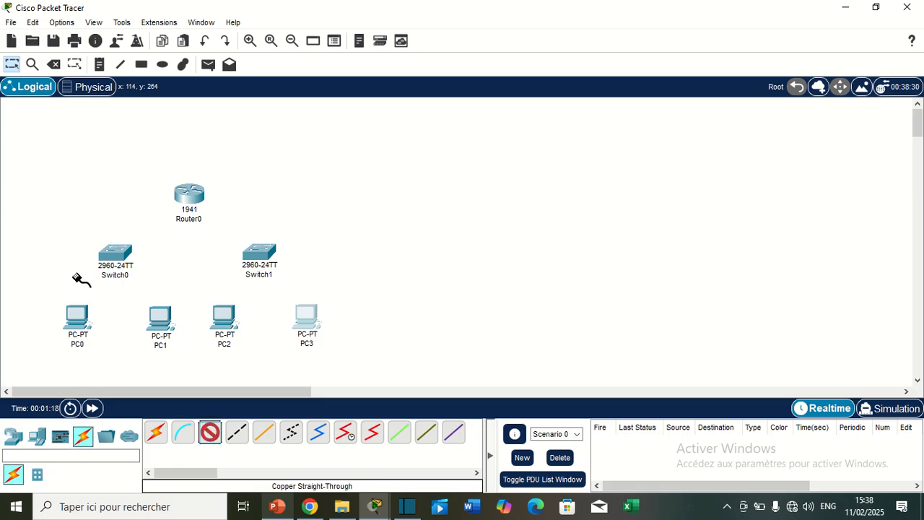
click(77, 319)
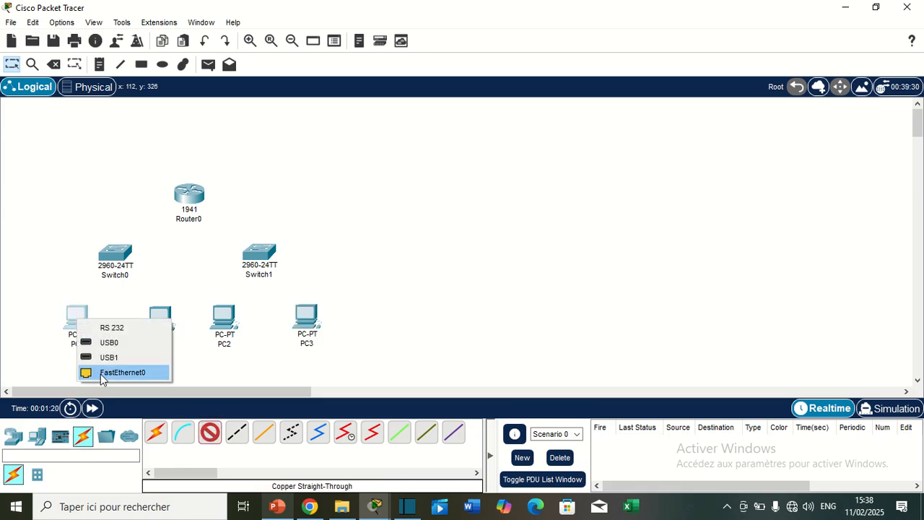
click(121, 372)
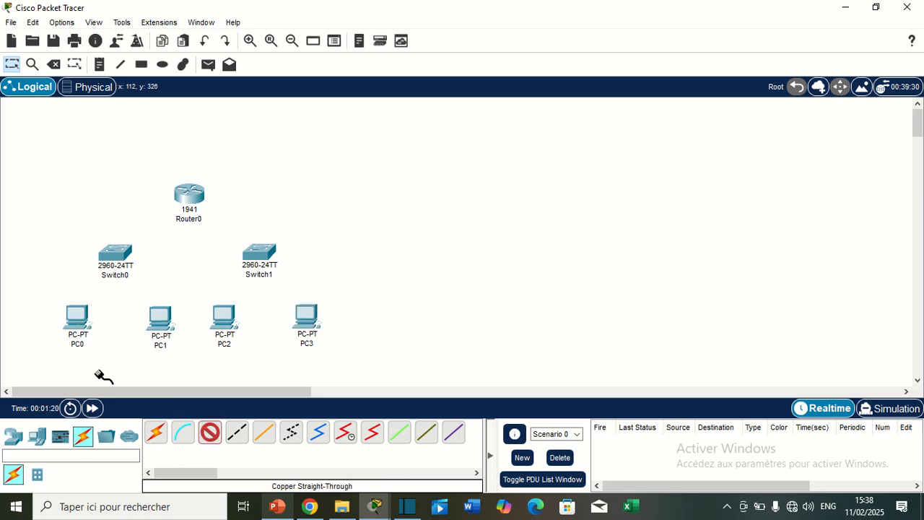
click(108, 256)
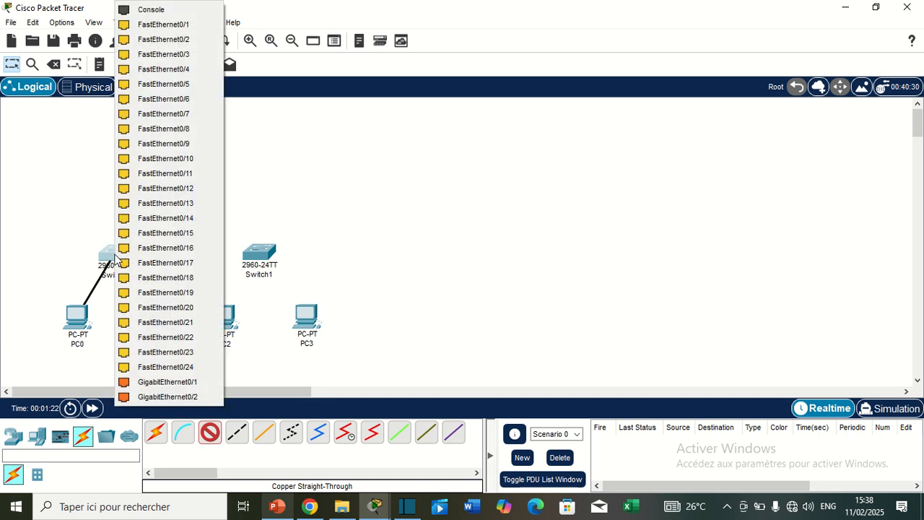
click(132, 26)
Connect PC1's FastEthernet0 port to Switch0's FastEthernet0/2 port with a Copper Straight-Through cable
click(210, 434)
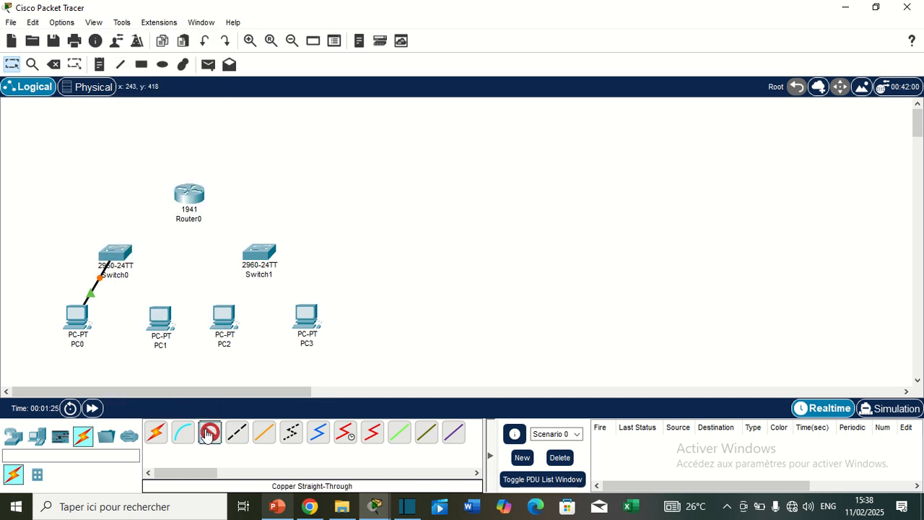
click(162, 321)
click(191, 376)
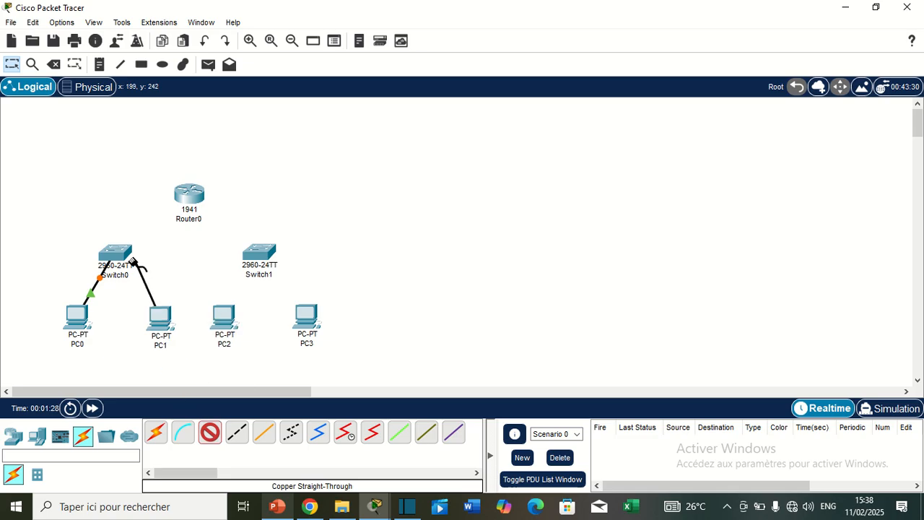
click(118, 253)
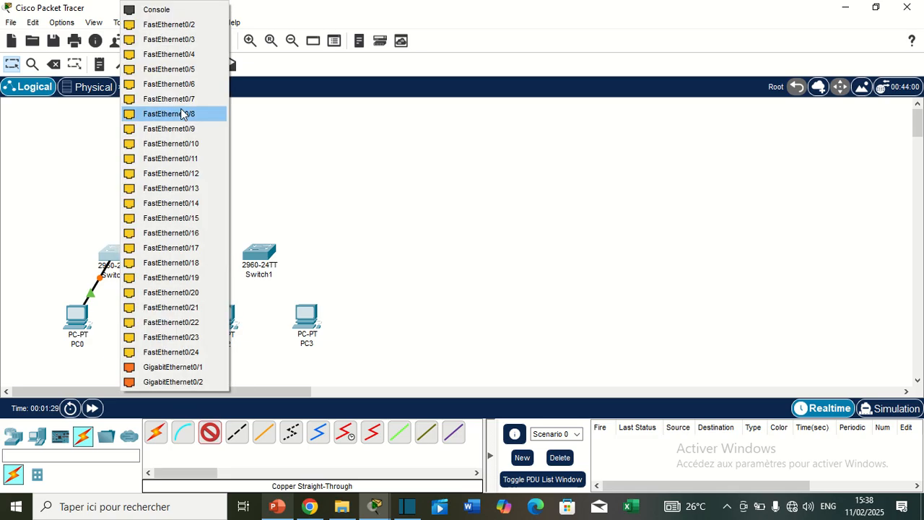
click(144, 28)
Connect PC2's FastEthernet0 port to Switch1's FastEthernet0/1 port with a Copper Straight-Through cable
click(209, 434)
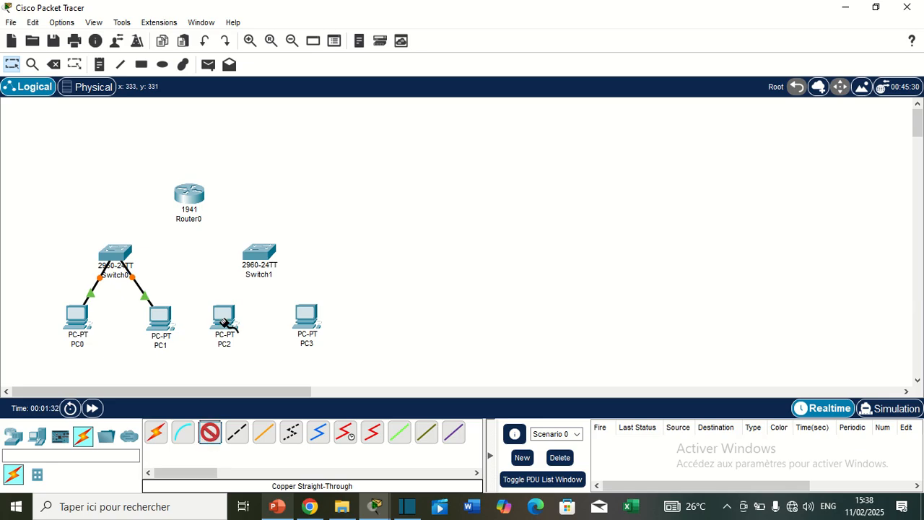
click(224, 323)
click(256, 374)
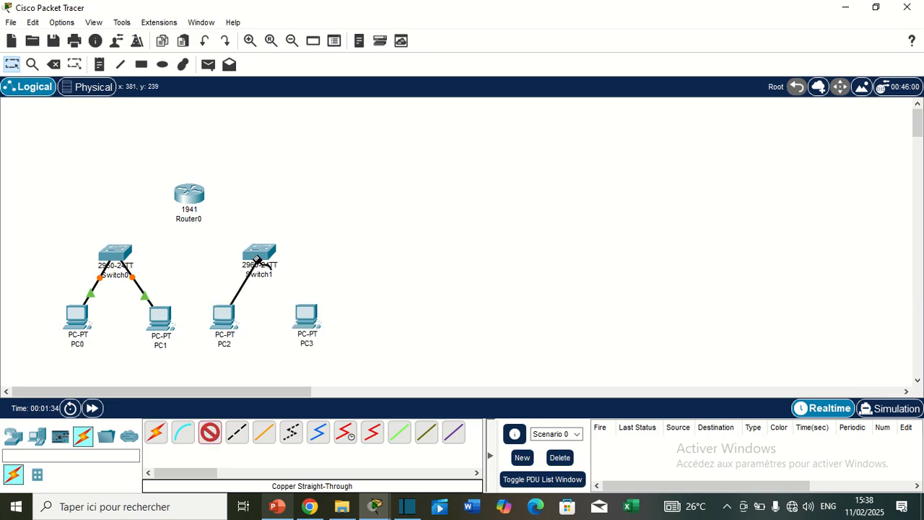
click(256, 259)
click(289, 23)
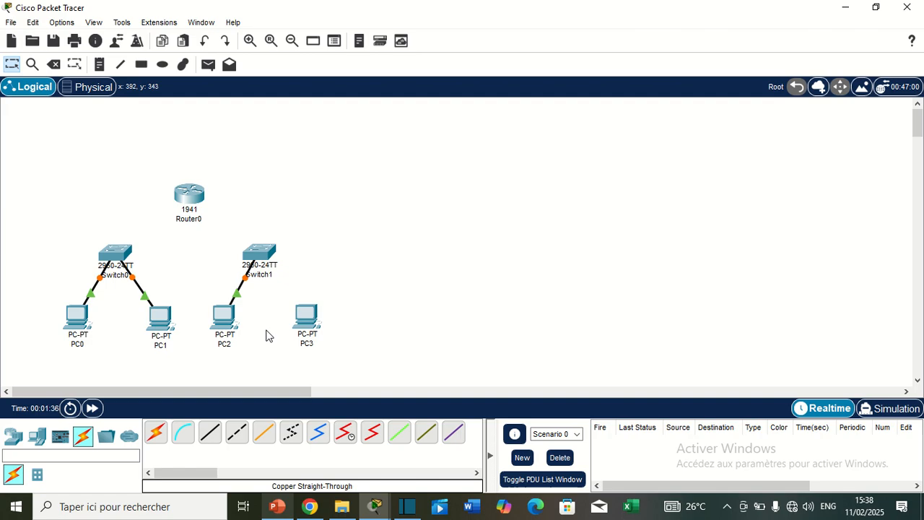
Connect PC3's FastEthernet0 port to Switch1's FastEthernet0/2 port with a Copper Straight-Through cable
click(209, 433)
click(306, 322)
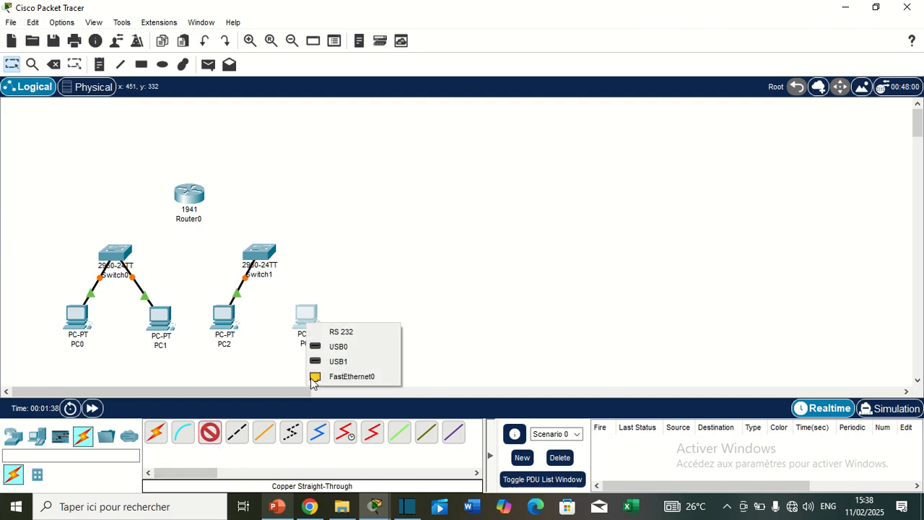
click(315, 376)
click(259, 251)
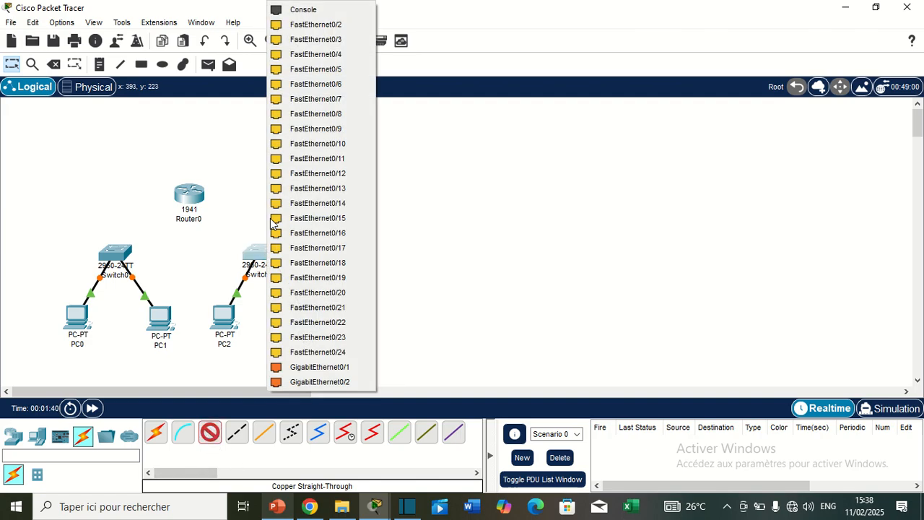
click(296, 25)
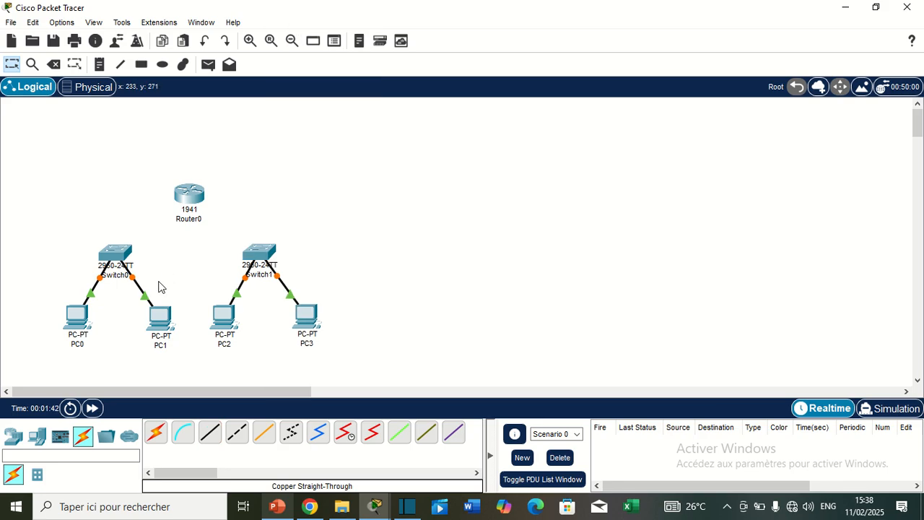
Move Router0 slightly up and connect Switch0's GigabitEthernet0/1 port to it with a Copper Straight-Through cable
drag(195, 198, 193, 190)
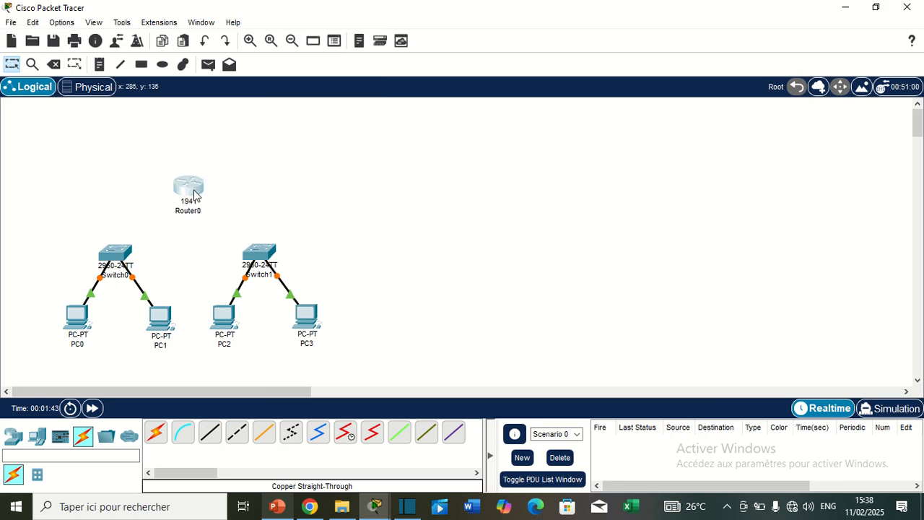
click(207, 434)
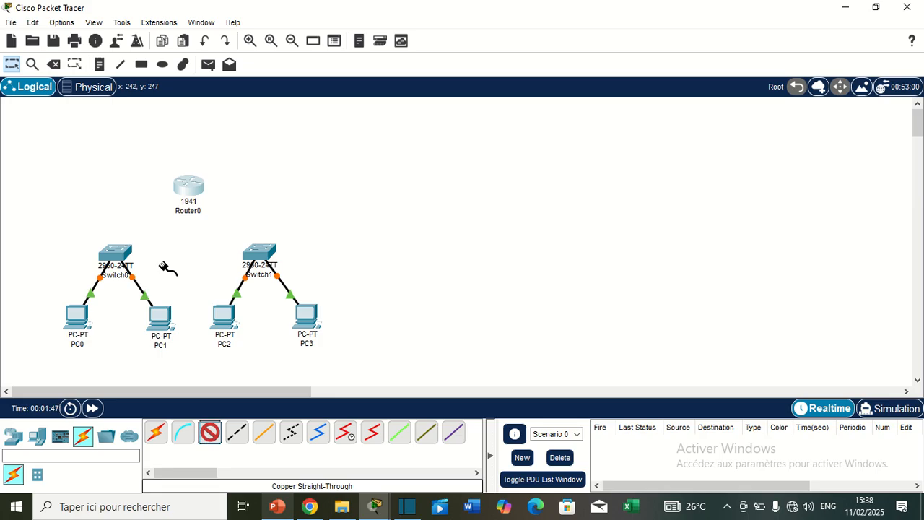
click(114, 253)
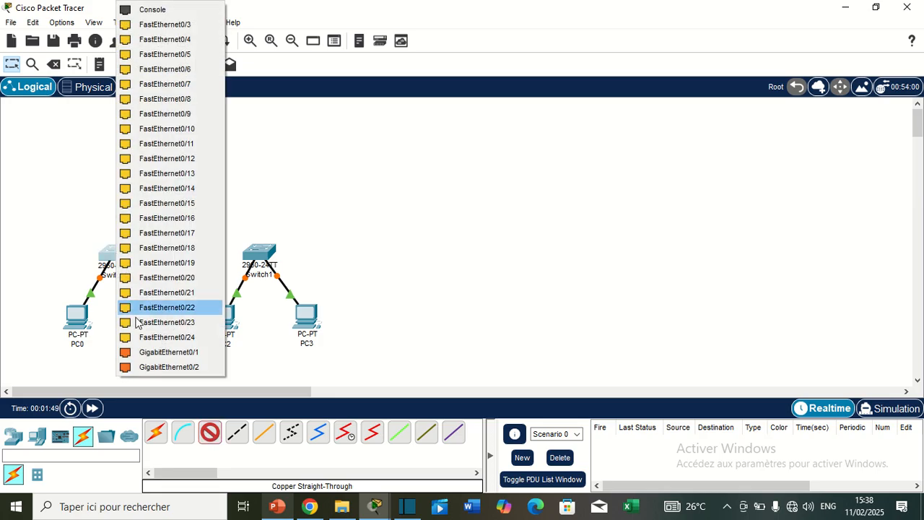
click(144, 353)
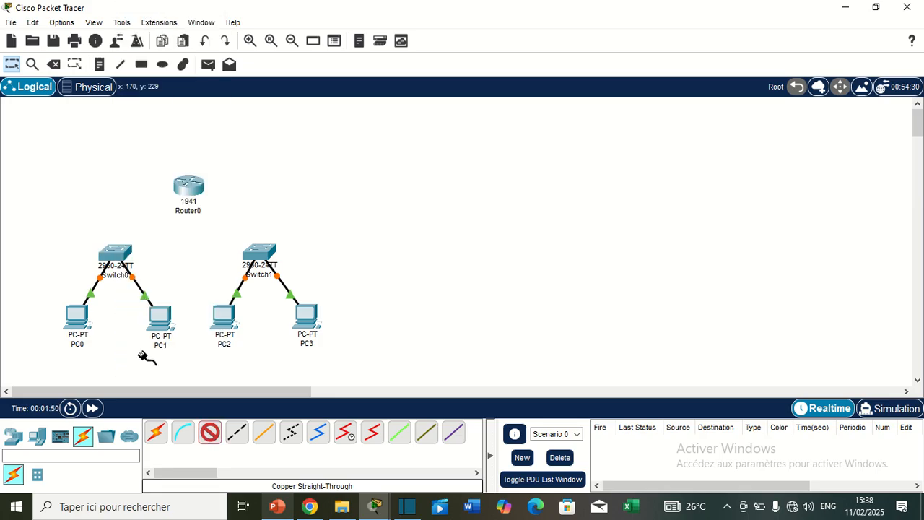
click(188, 189)
click(215, 228)
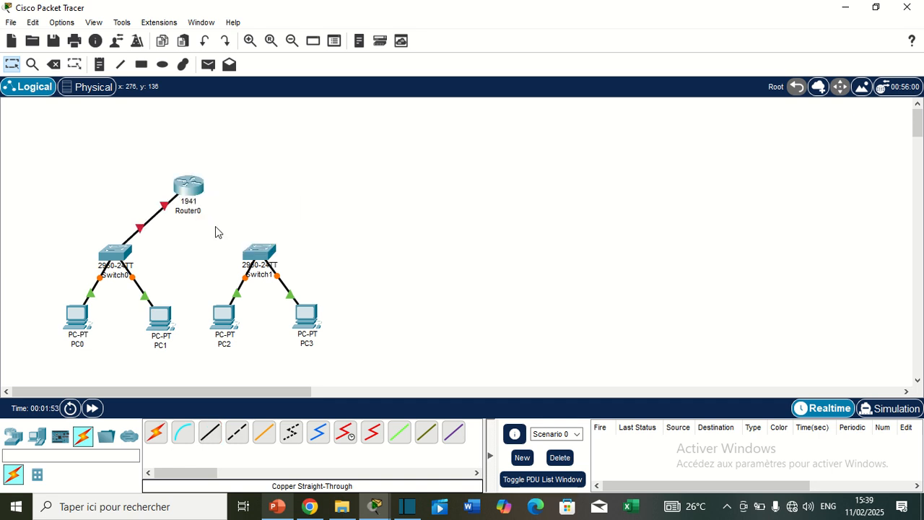
Connect Switch1's GigabitEthernet0/1 port to Router0 with a Copper Straight-Through cable
click(208, 436)
click(260, 253)
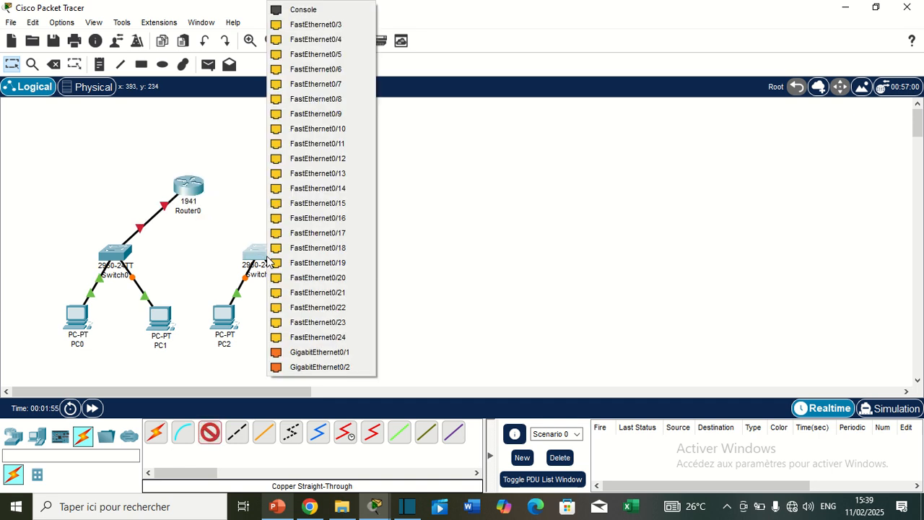
click(291, 352)
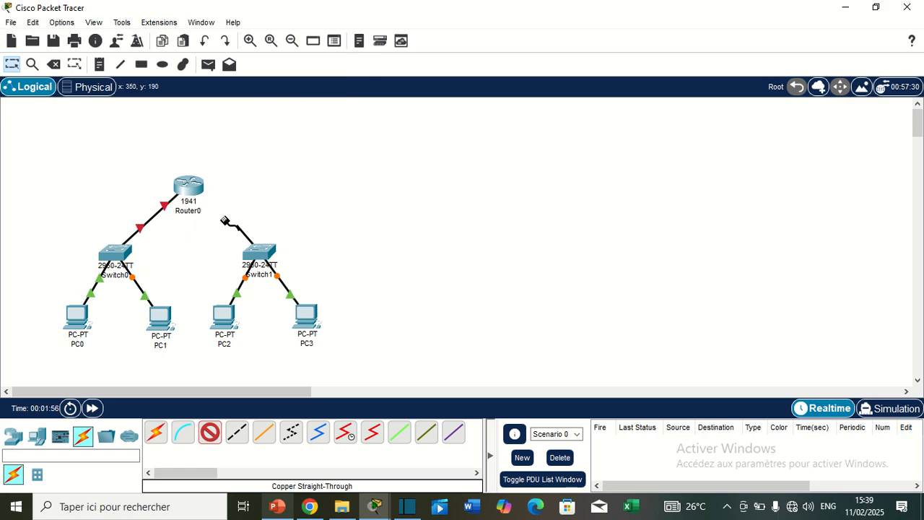
click(190, 185)
click(233, 224)
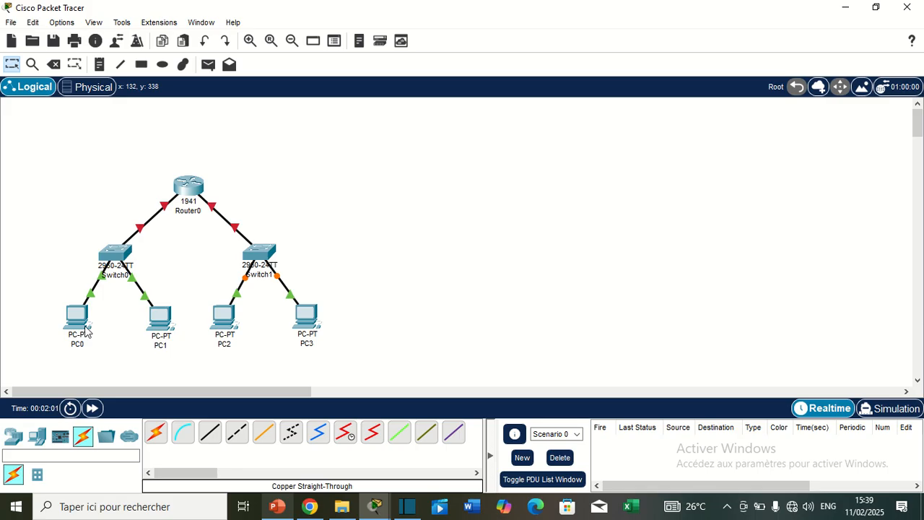
Spread out the topology by moving PC0, PC1, PC2 and PC3 further down and Router0 further up
drag(75, 326, 57, 350)
drag(159, 323, 156, 351)
drag(224, 326, 208, 358)
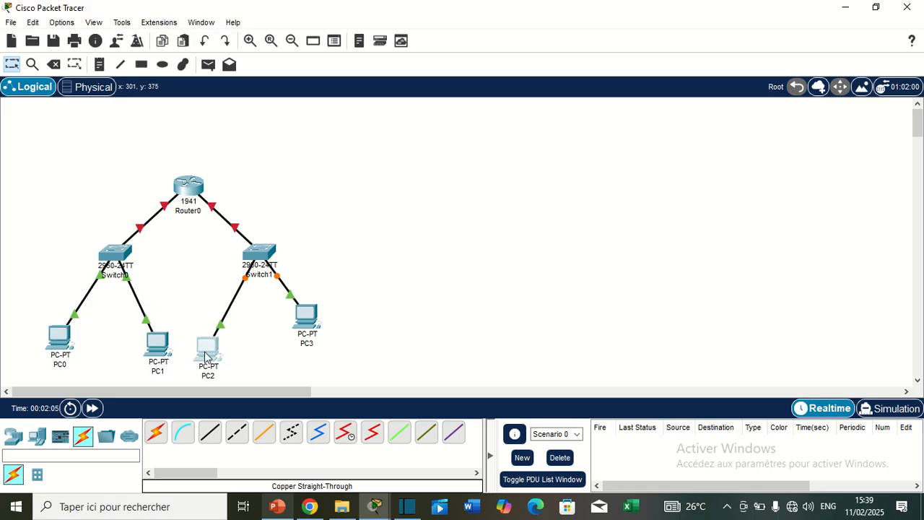
drag(300, 325, 315, 354)
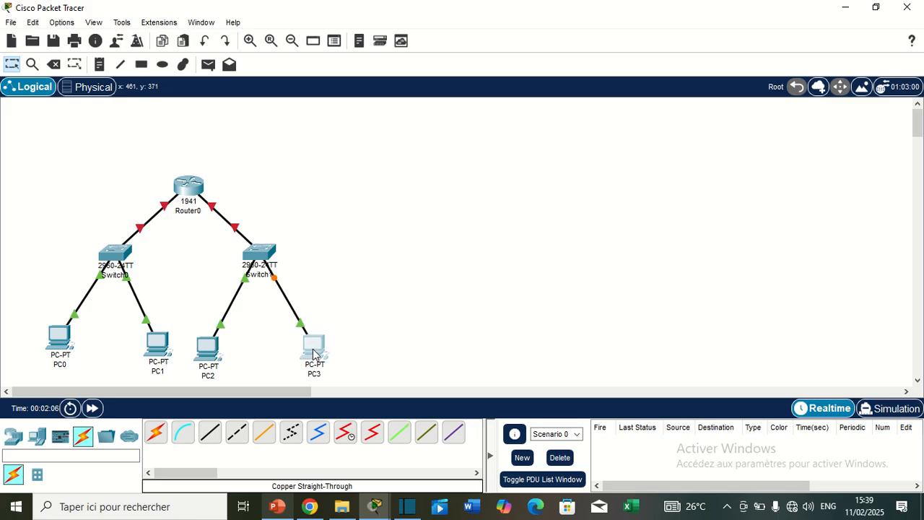
click(191, 185)
drag(191, 185, 193, 163)
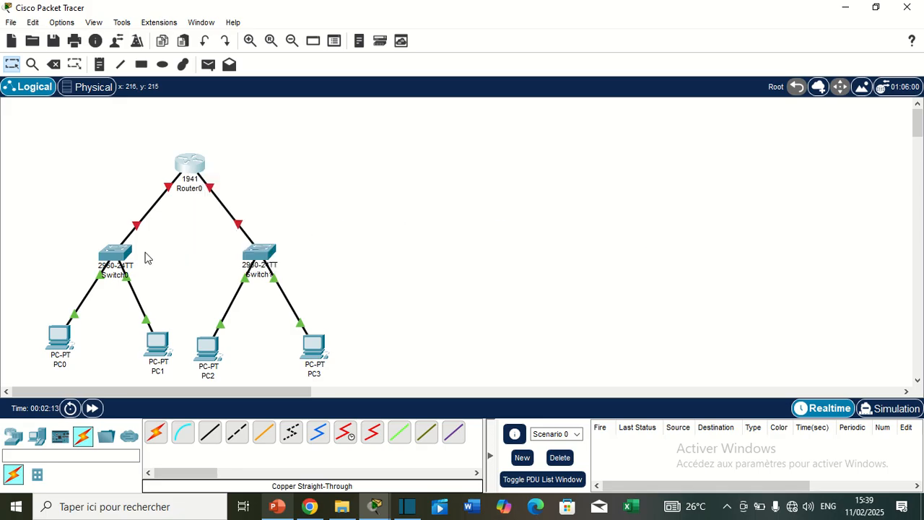
Open Router0's command line interface and answer no to the initial configuration dialog to reach the router prompt
mouse_move(192, 168)
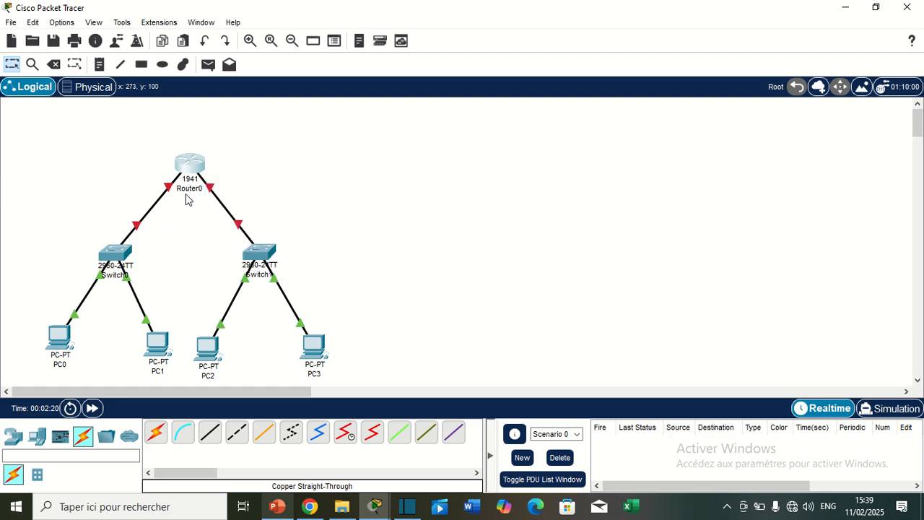
click(192, 165)
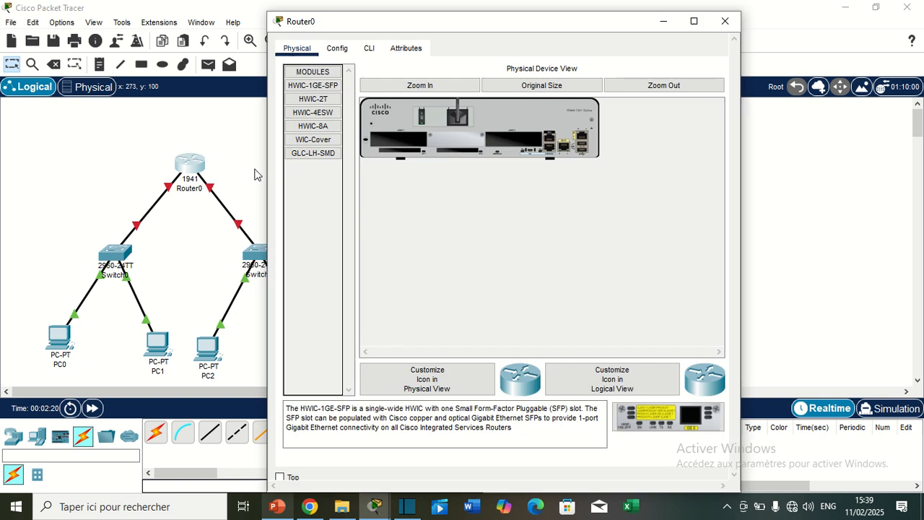
click(368, 50)
drag(356, 30, 384, 26)
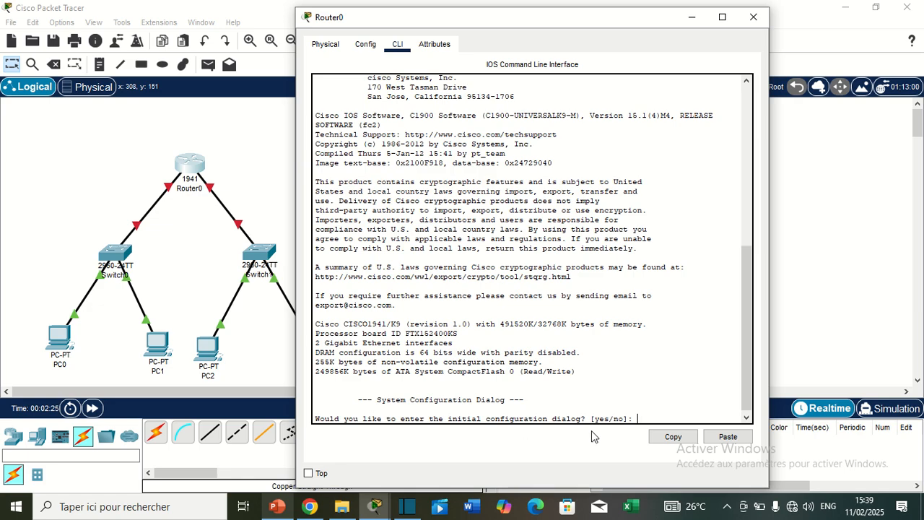
text(no)
key(Return)
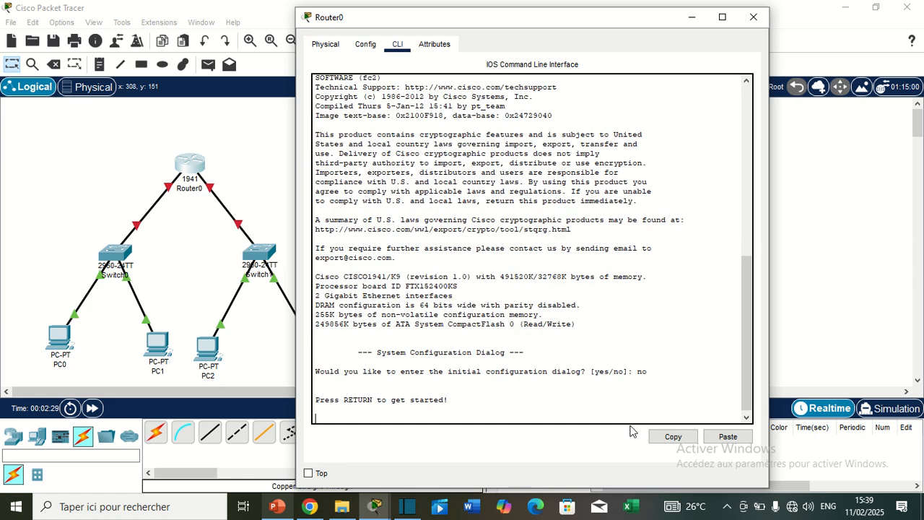
key(Return)
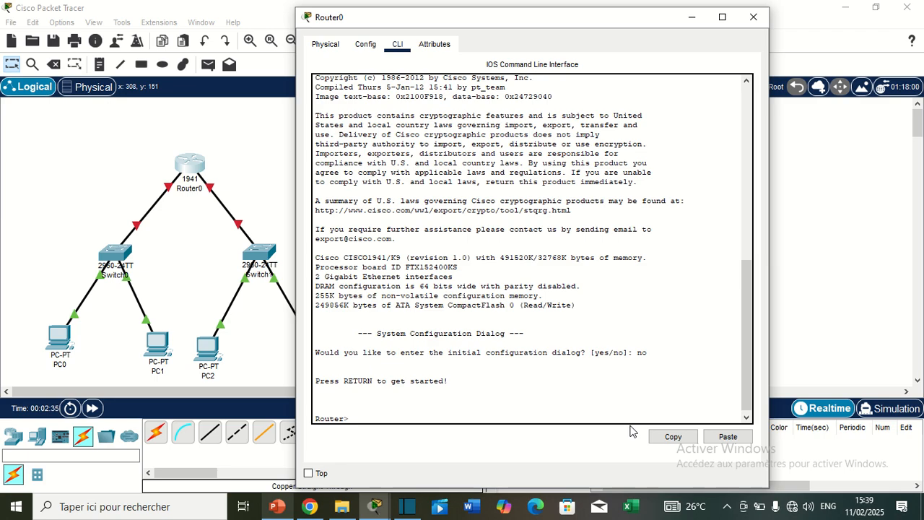
Enter Router0's global configuration mode with enable and config t, and select interface g0/0
key(Return)
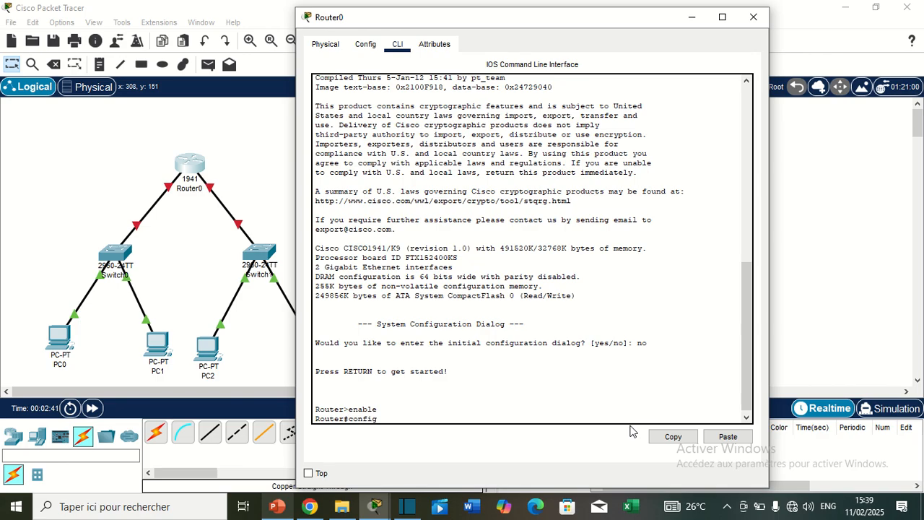
key(Return)
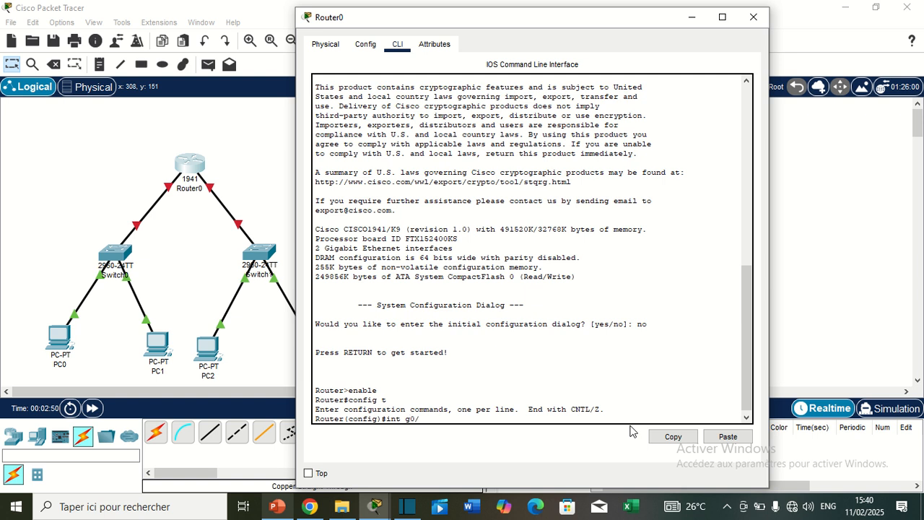
key(Return)
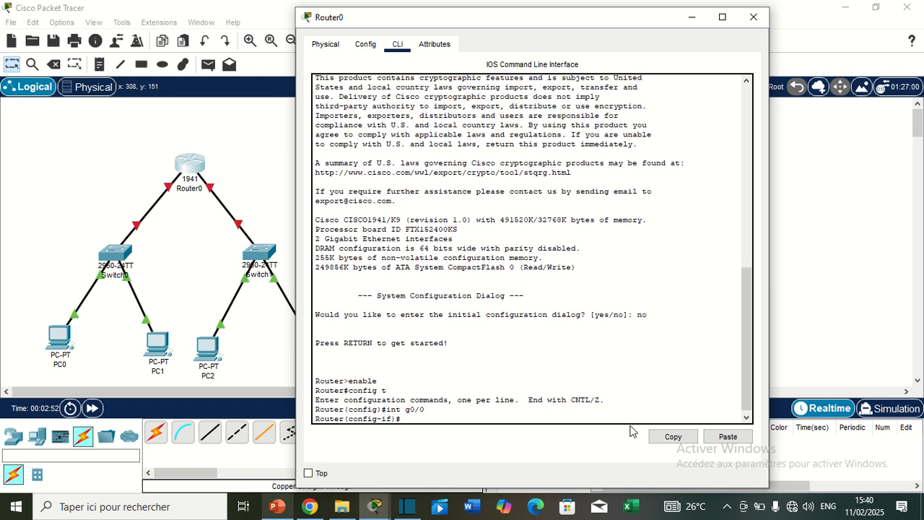
Assign IP address 192.168.1.1 with mask 255.255.255.0 to Router0's g0/0 interface
text(ip address 192.168)
text(.1.1 255.25)
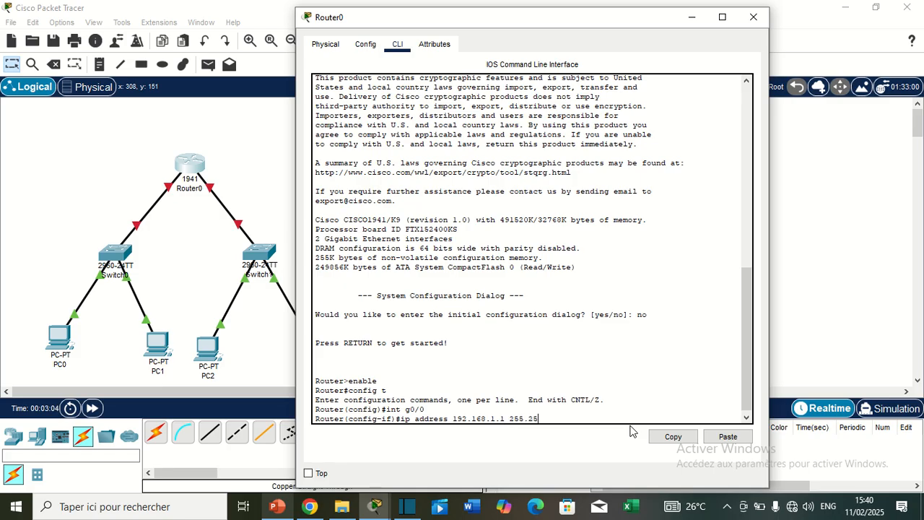
text(5.255.0)
key(Return)
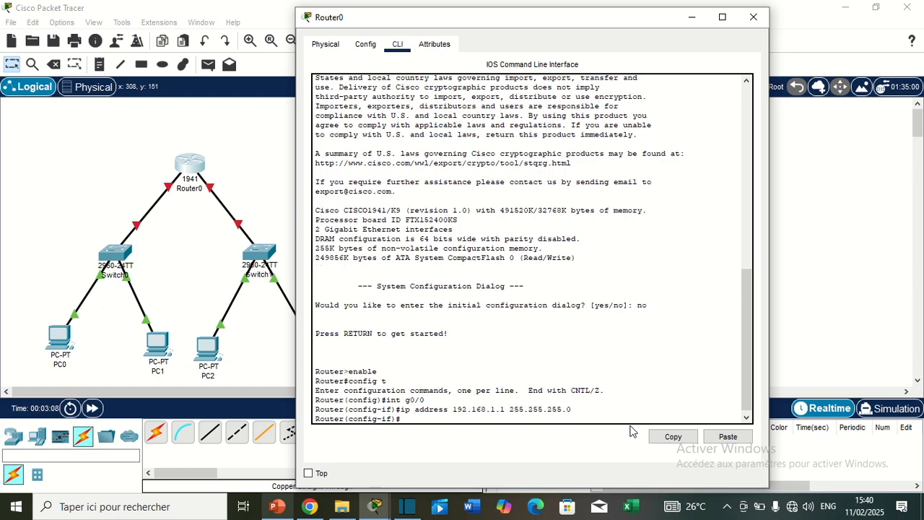
Enable Router0's g0/0 interface with no shutdown and exit its interface configuration
text(no shutdown)
key(Return)
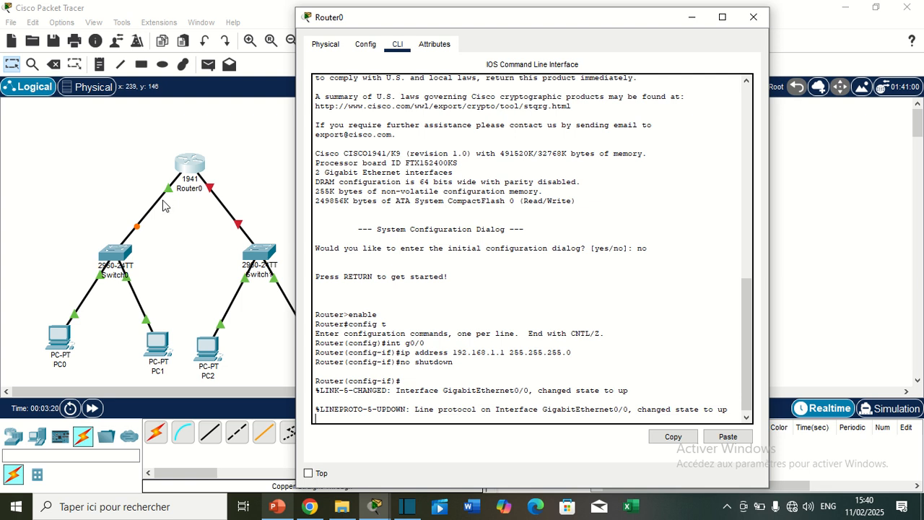
key(Return)
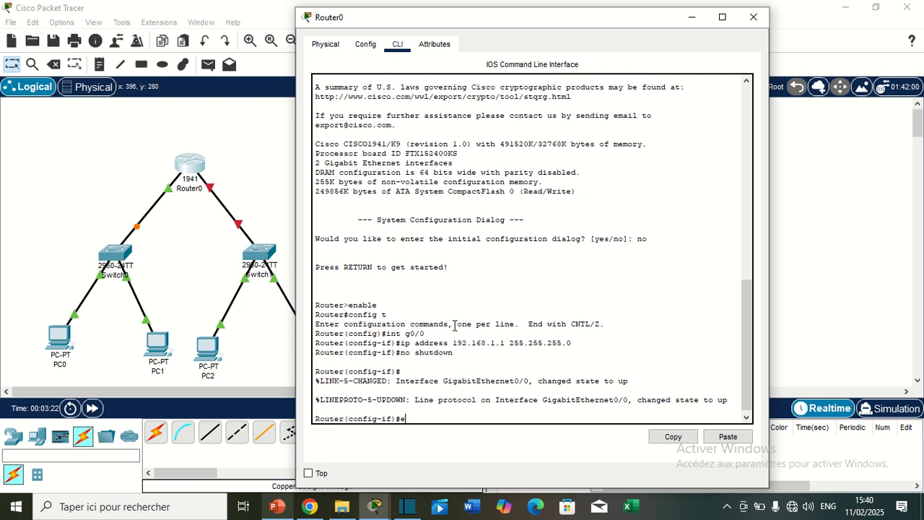
text(exit)
key(Return)
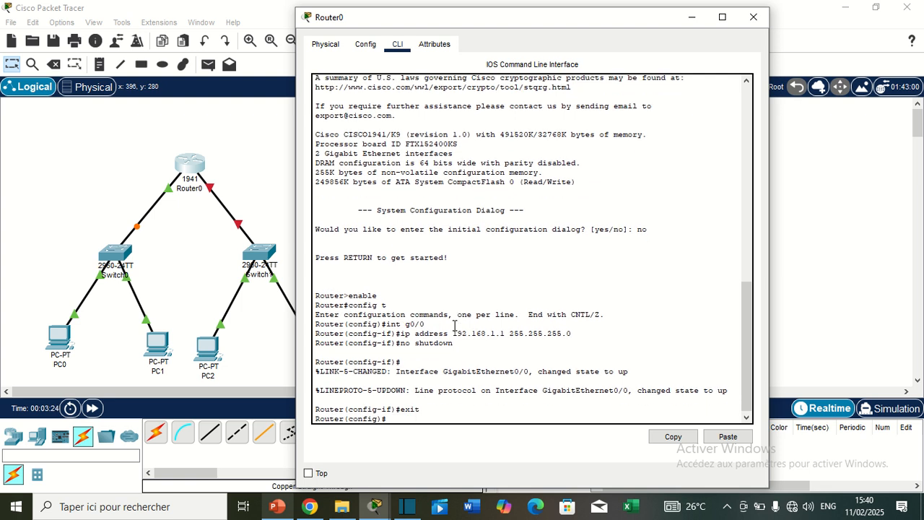
Select Router0's interface g0/1 and assign it IP address 192.168.2.1 with mask 255.255.255.0
text(i)
text(nt g0/1)
key(Return)
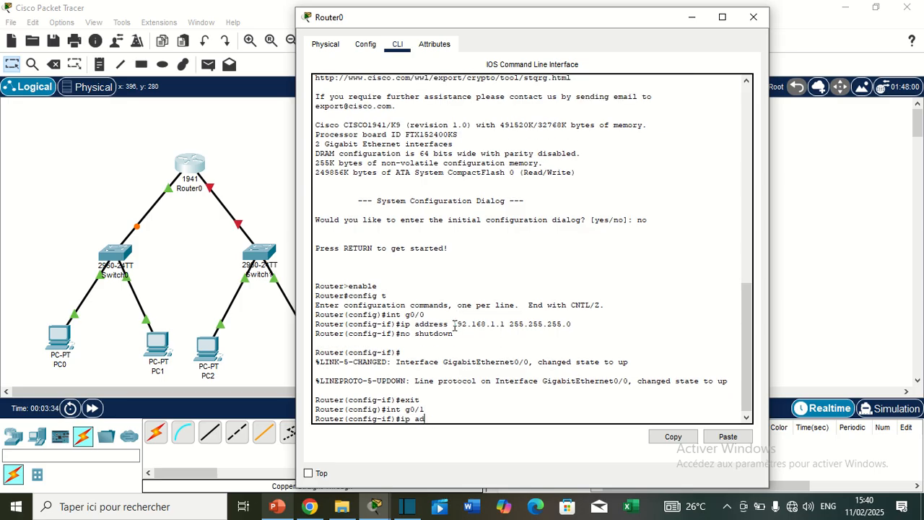
key(BackSpace)
key(BackSpace)
text(dress 192.168.2.1 255.255.255.0)
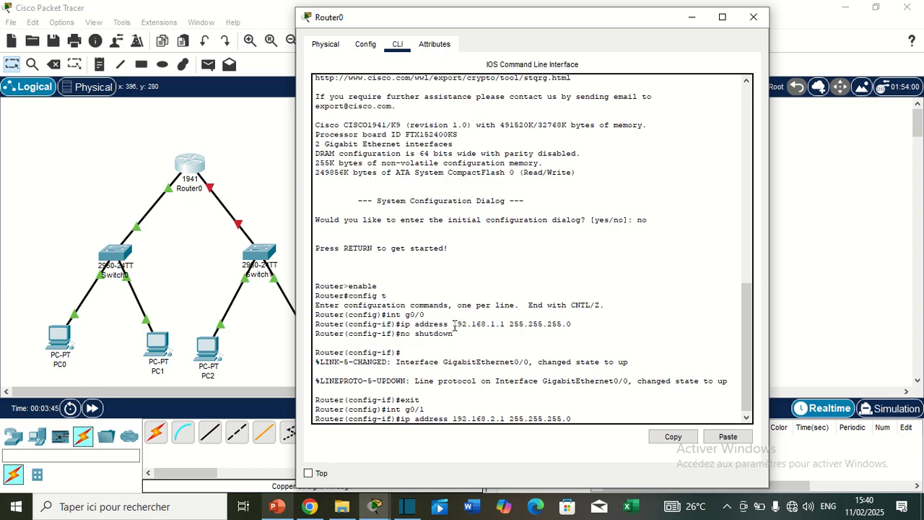
key(Return)
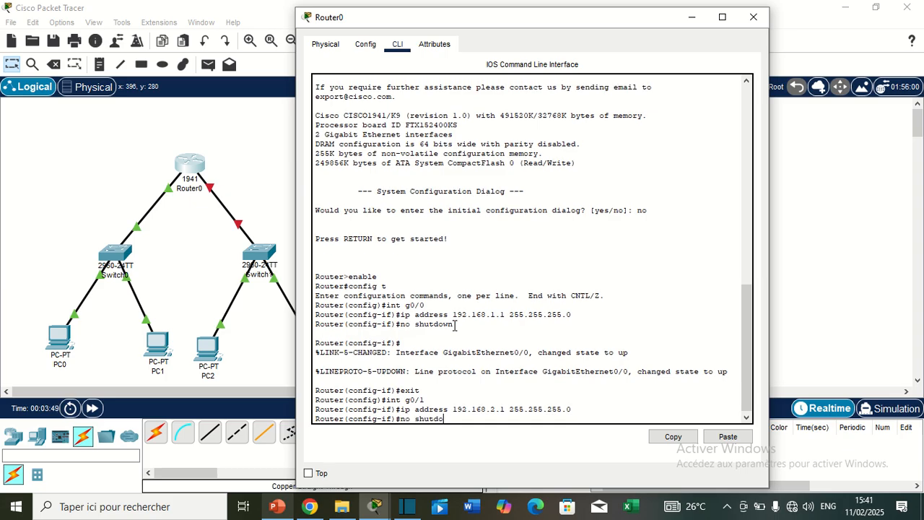
Enable Router0's g0/1 interface with no shutdown, exit its interface configuration and close the Router0 window
text(no shutdown)
key(Return)
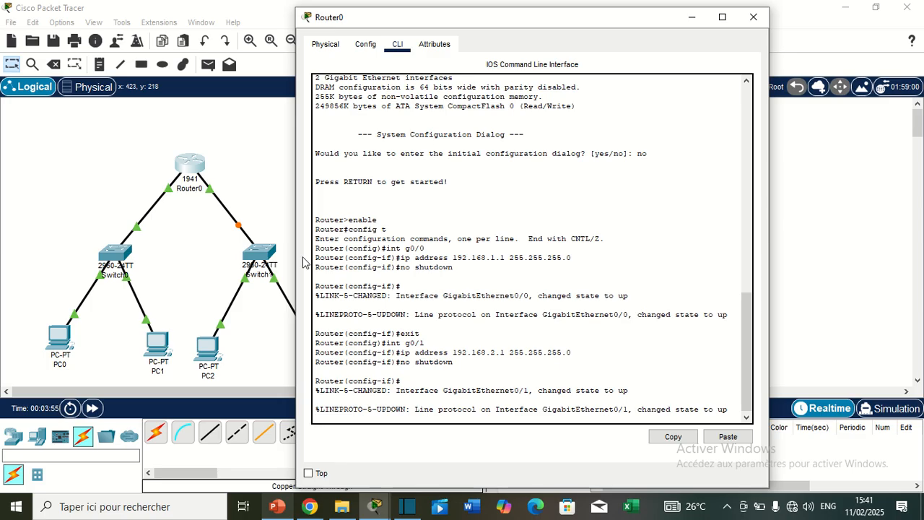
key(Return)
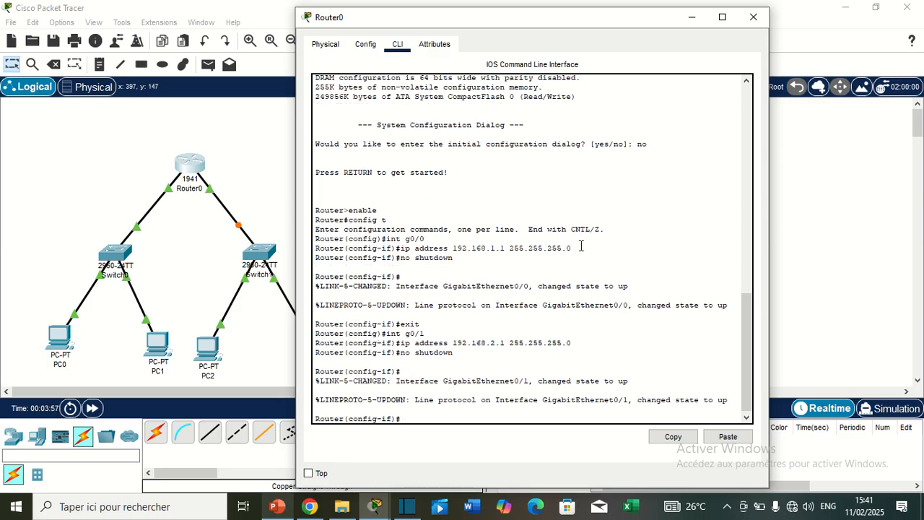
text(exit)
key(Return)
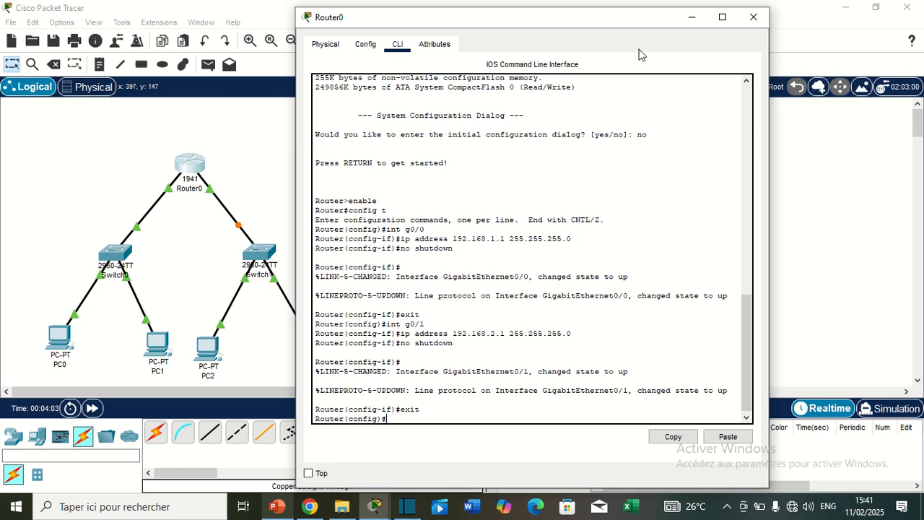
click(753, 16)
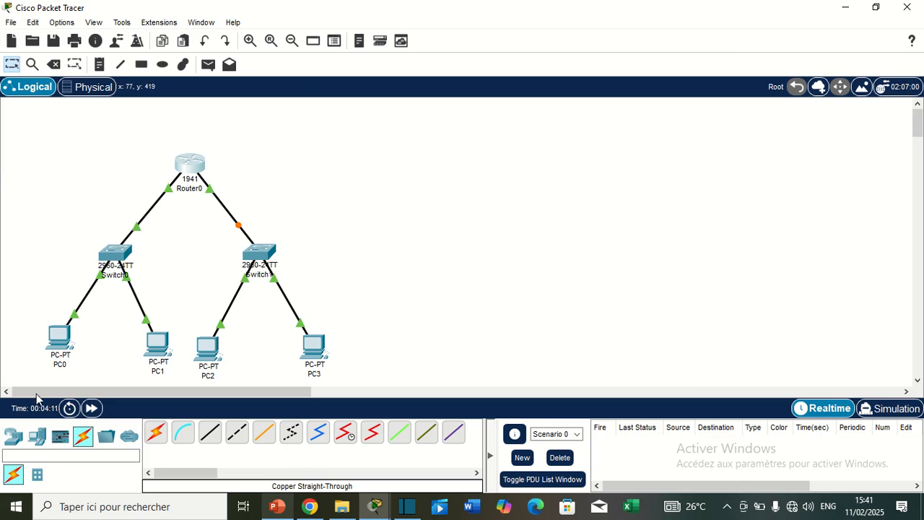
Open PC0's IP Configuration and set its IPv4 default gateway to 192.168.1.1
click(60, 336)
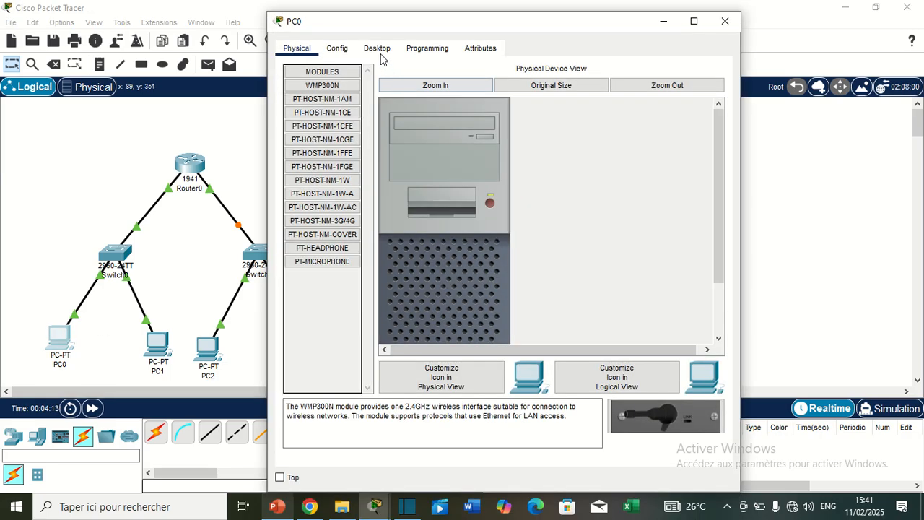
click(378, 49)
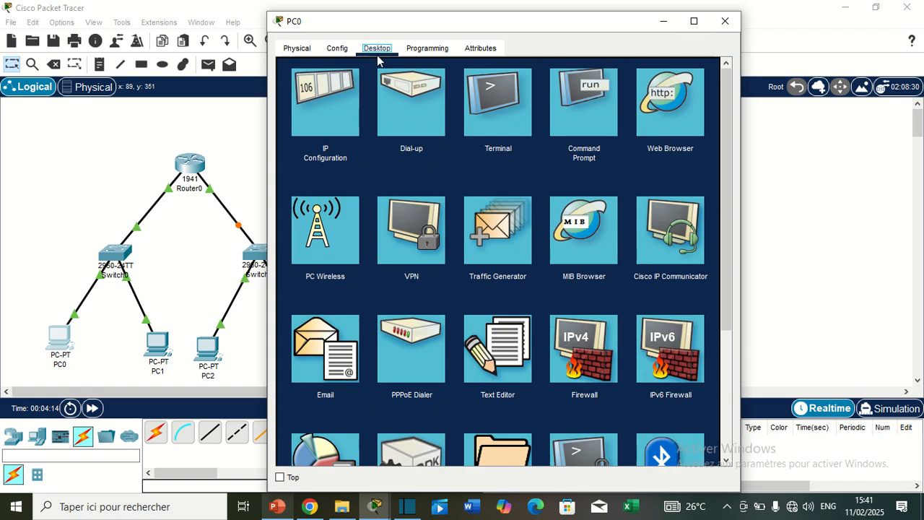
click(339, 113)
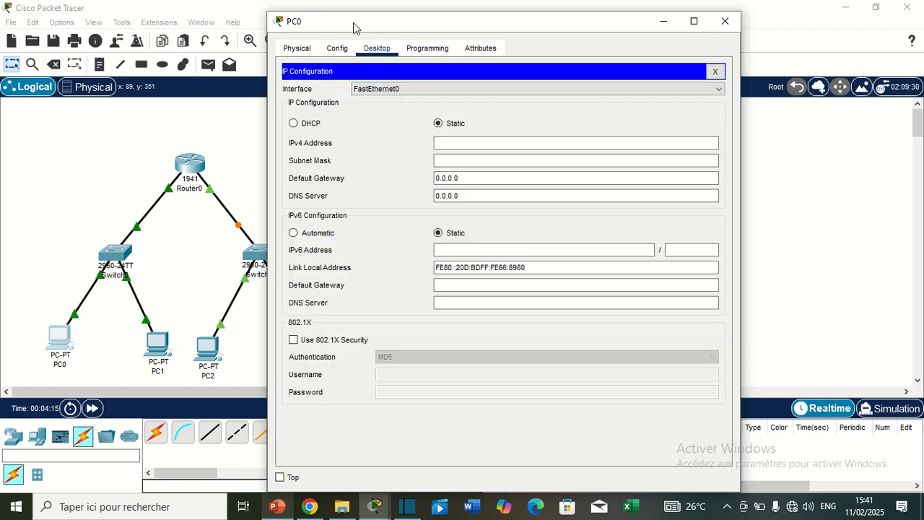
drag(353, 29, 420, 36)
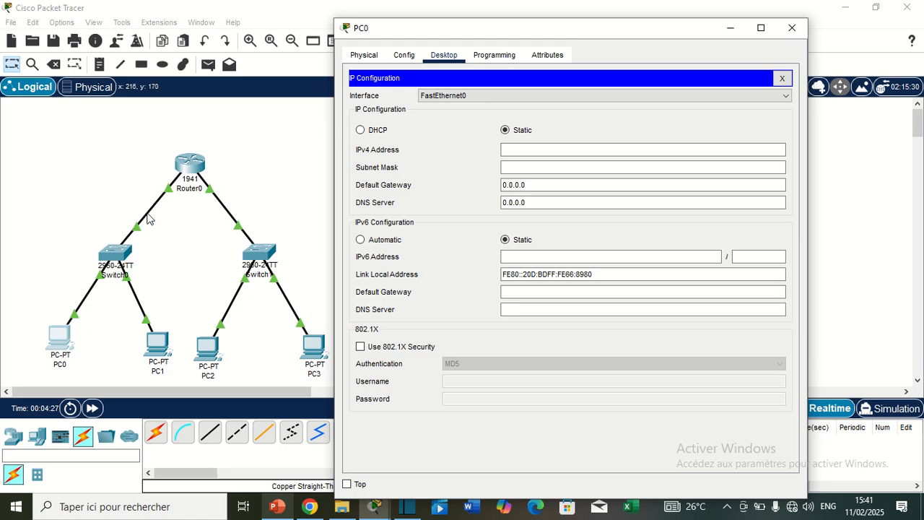
click(524, 182)
drag(527, 184, 503, 184)
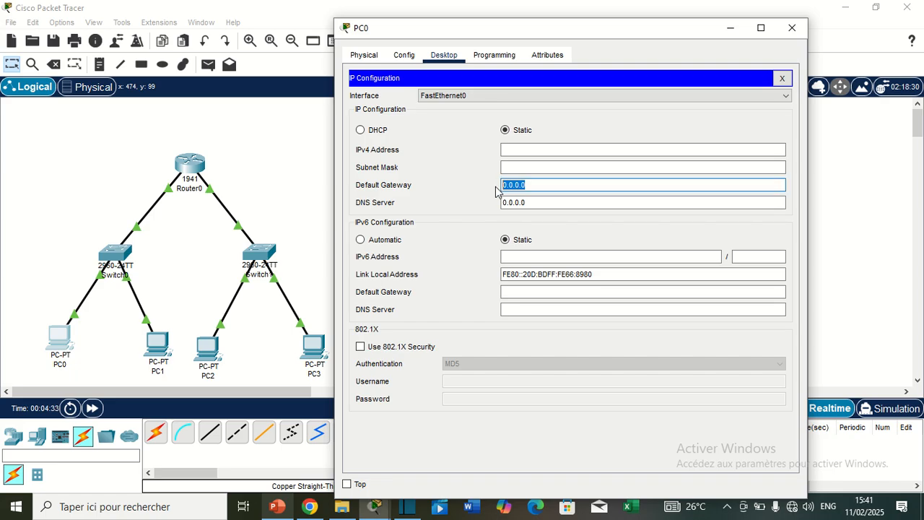
text(192.168.1.1)
Set PC0's IPv4 address to 192.168.1.10 with subnet mask 255.255.255.0 and close the PC0 window
click(543, 150)
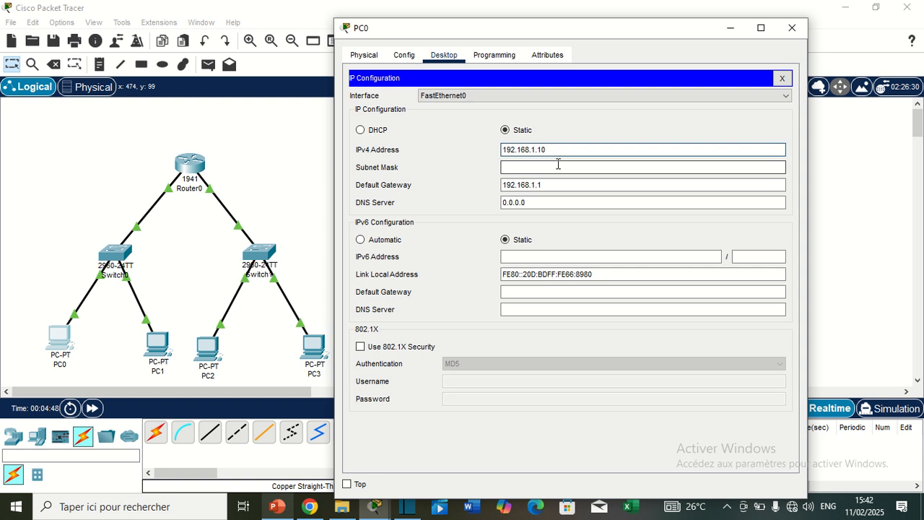
click(556, 166)
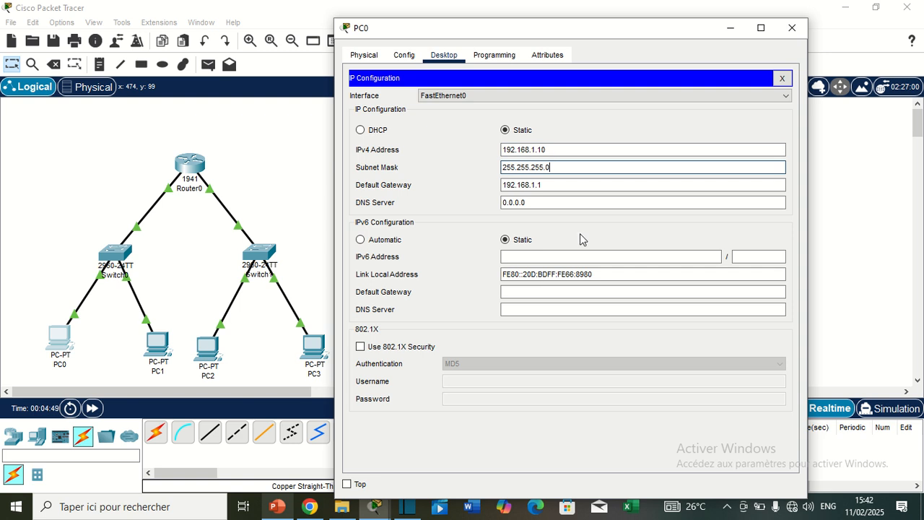
click(792, 28)
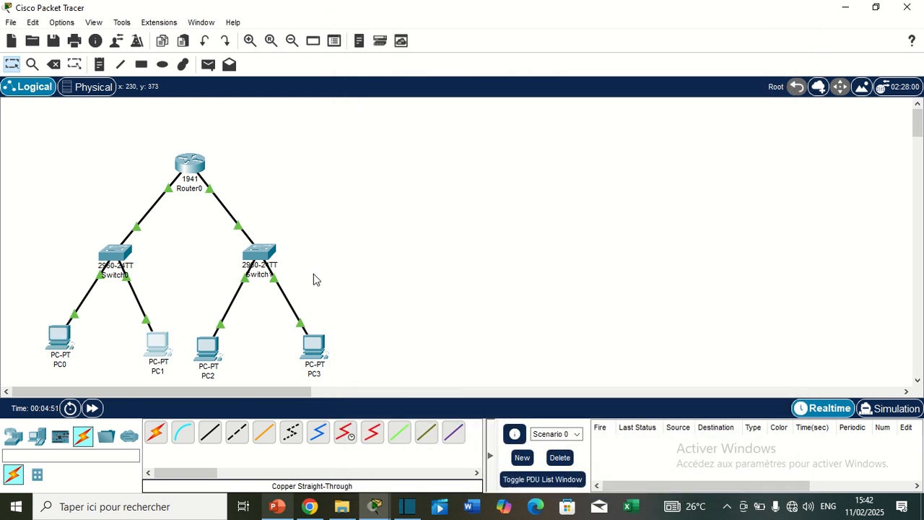
Open PC1's IP Configuration and set its IPv4 address to 192.168.1.11 with subnet mask 255.255.255.0
click(157, 345)
click(376, 77)
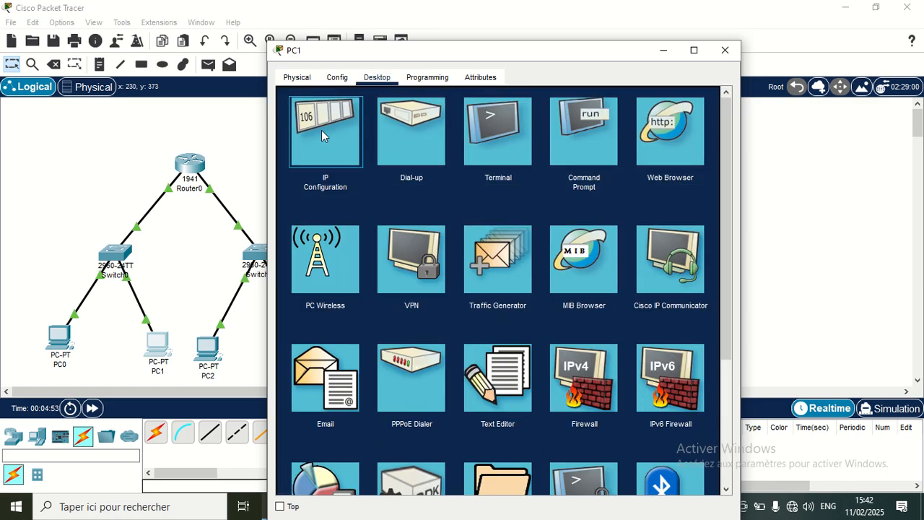
click(321, 130)
drag(396, 61, 409, 59)
click(543, 170)
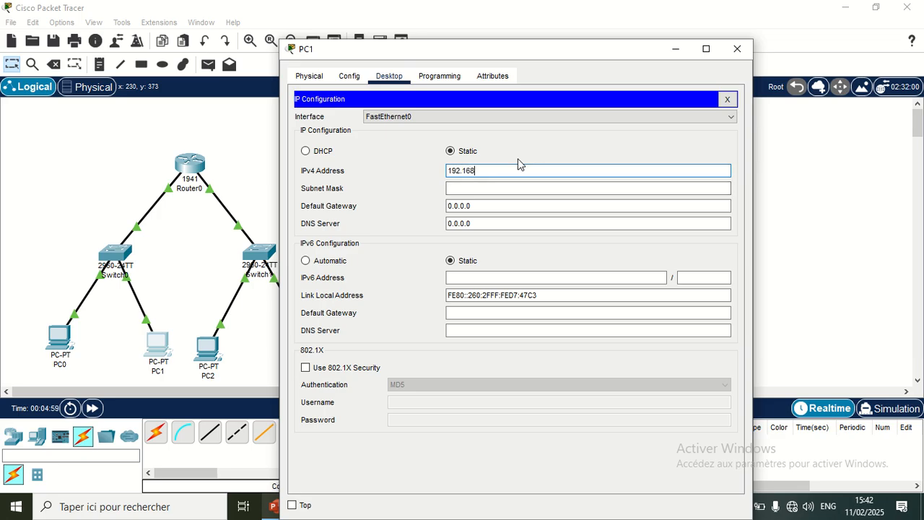
text(192.168.1.11)
Set PC1's IPv4 default gateway to 192.168.1.1 and close the PC1 window
click(480, 205)
drag(471, 205, 439, 211)
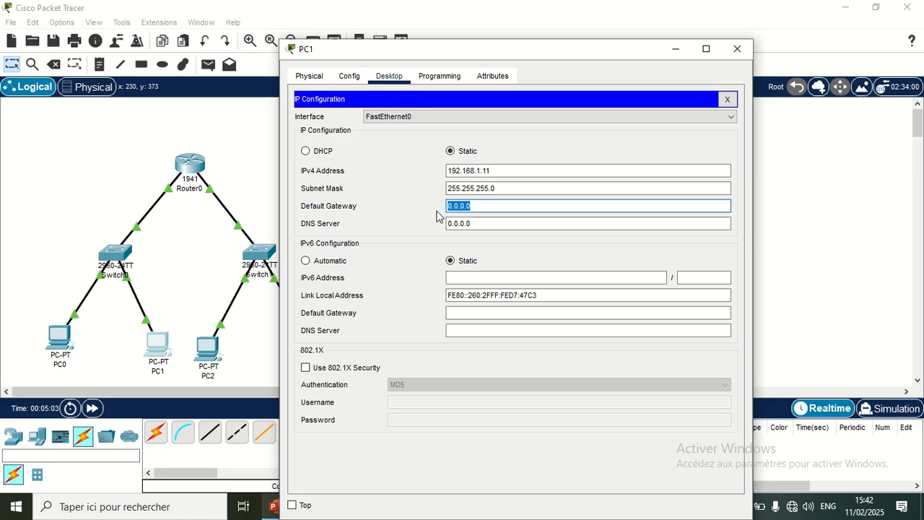
text(192.168.1.1)
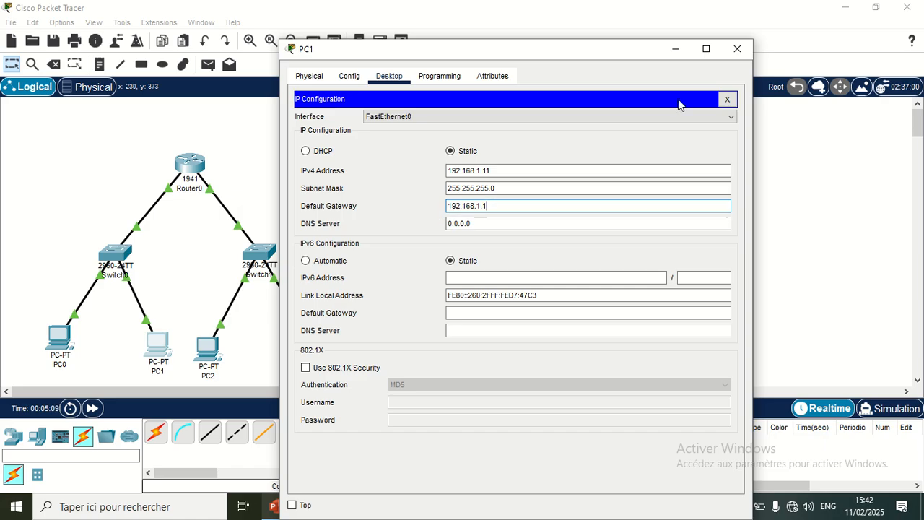
click(737, 49)
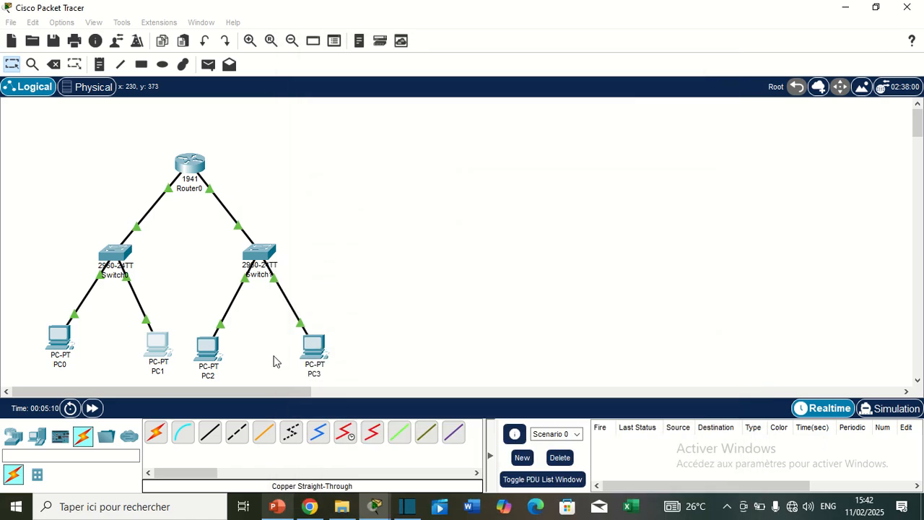
Open PC2's IP Configuration and set its IPv4 default gateway to 192.168.2.1
click(211, 349)
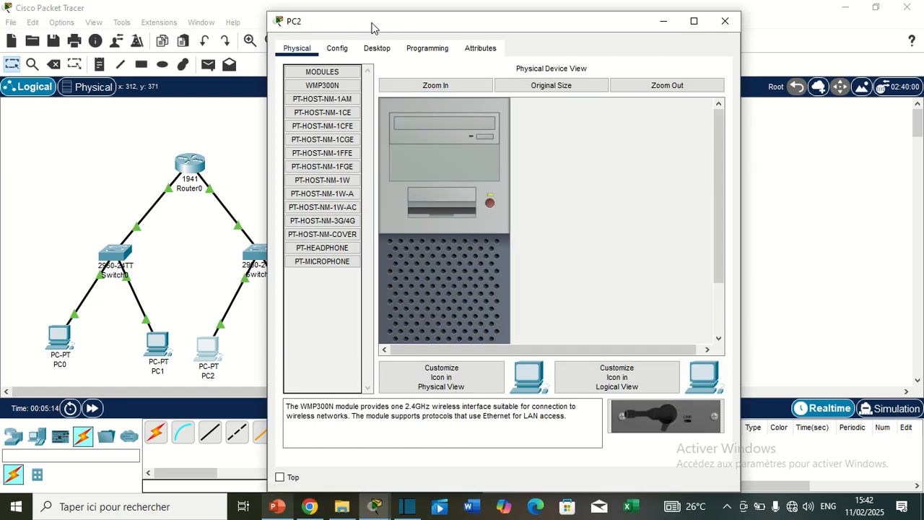
drag(378, 43, 484, 21)
click(483, 42)
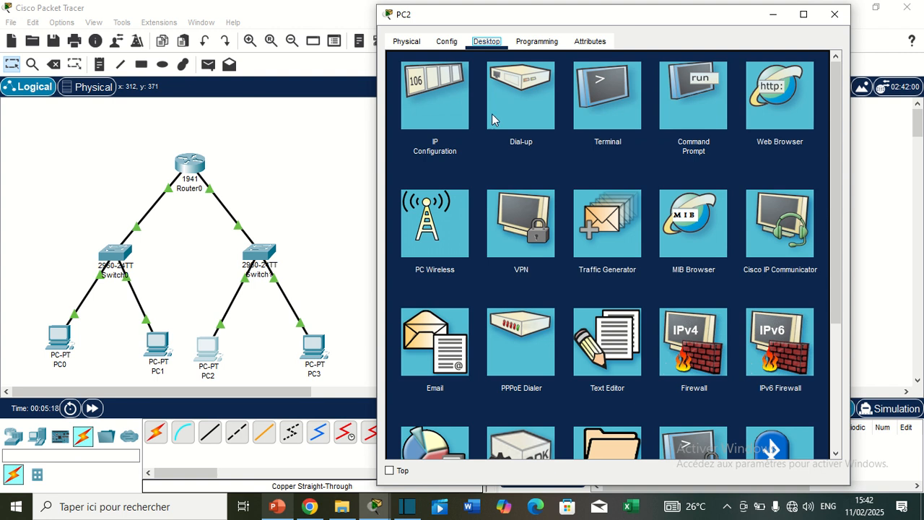
click(439, 101)
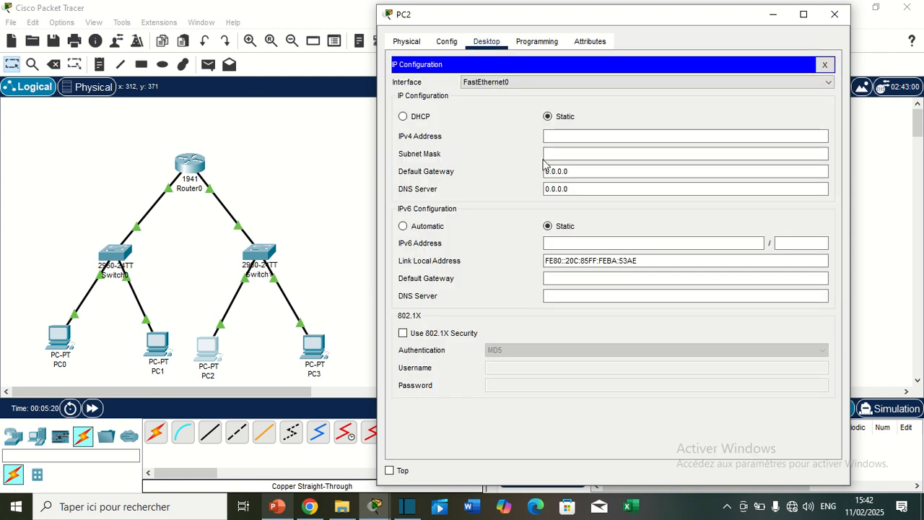
drag(579, 169, 546, 174)
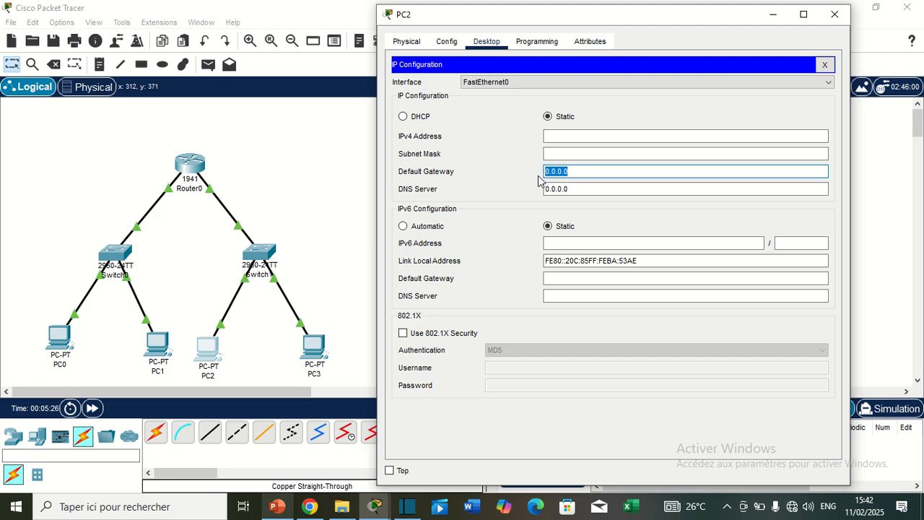
text(192.168.2.1)
Set PC2's IPv4 address to 192.168.2.10 with subnet mask 255.255.255.0 and close the PC2 window
click(583, 136)
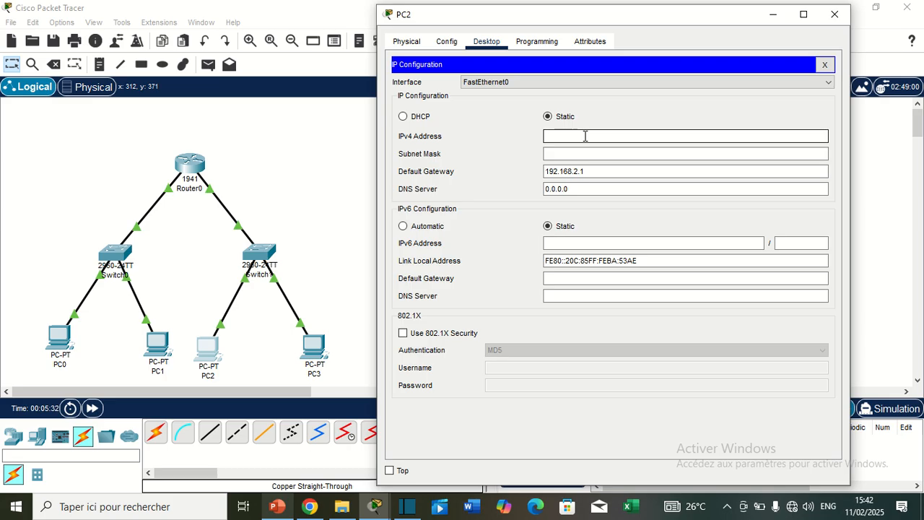
text(192.168.2.10)
click(594, 151)
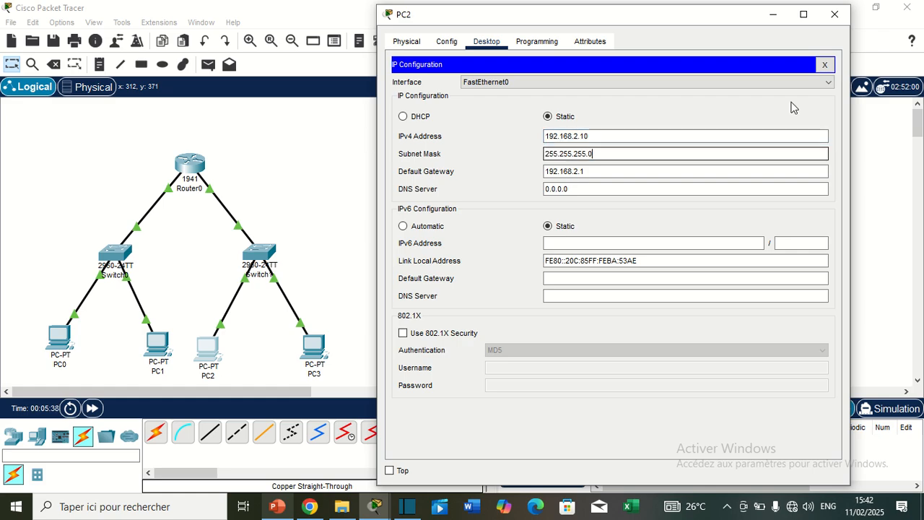
click(838, 20)
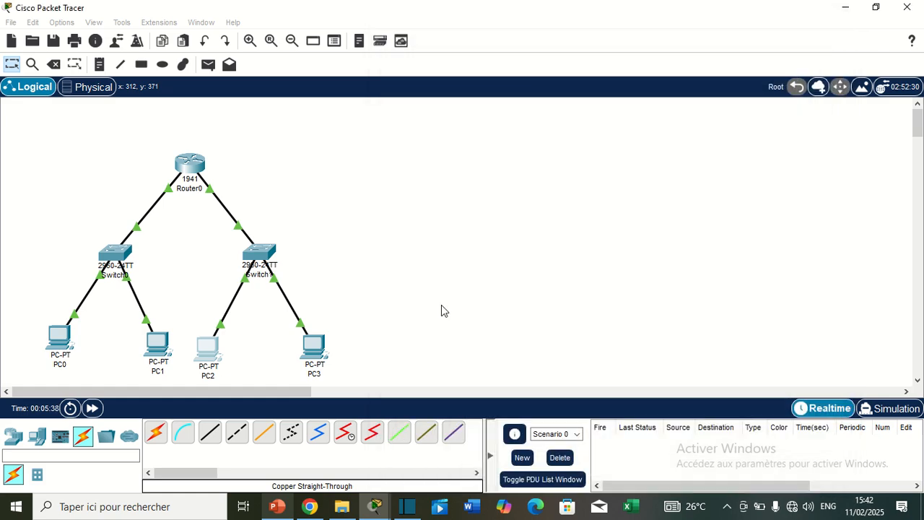
Open PC3's IP Configuration and set its IPv4 address to 192.168.2.11 with subnet mask 255.255.255.0
click(314, 348)
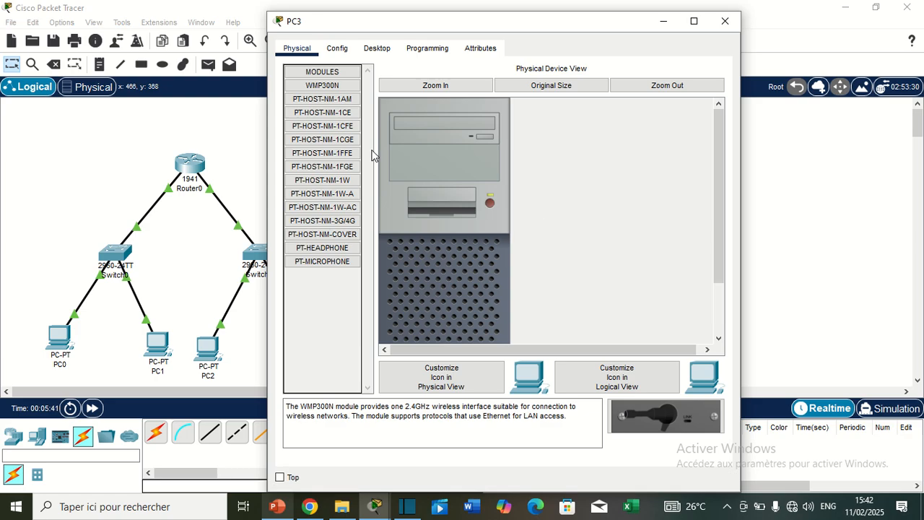
click(377, 49)
click(319, 95)
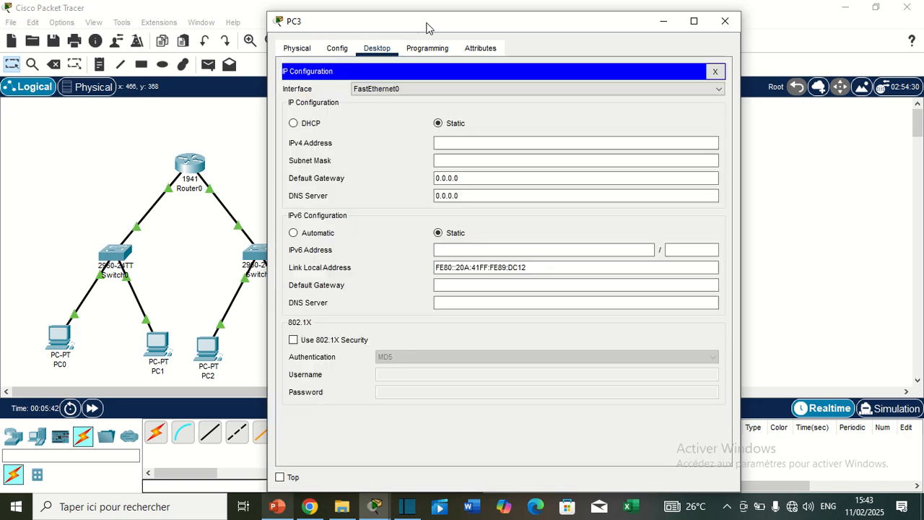
drag(408, 31, 491, 25)
click(584, 136)
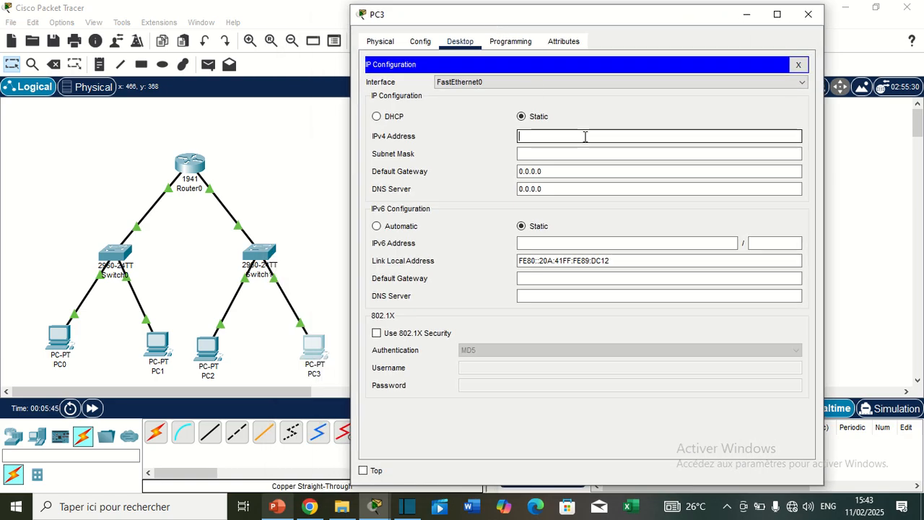
text(192.168.2.11)
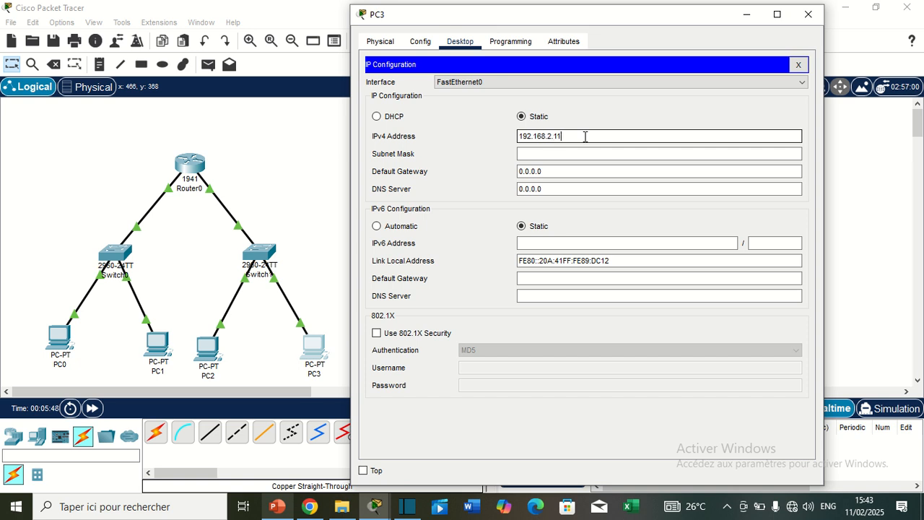
Set PC3's IPv4 default gateway to 192.168.2.1 and close the PC3 window
click(546, 171)
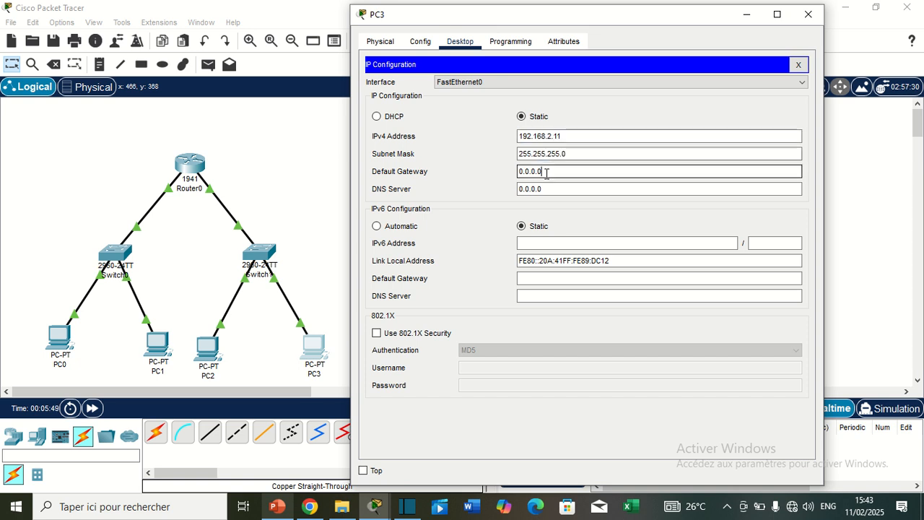
drag(551, 173, 511, 178)
key(BackSpace)
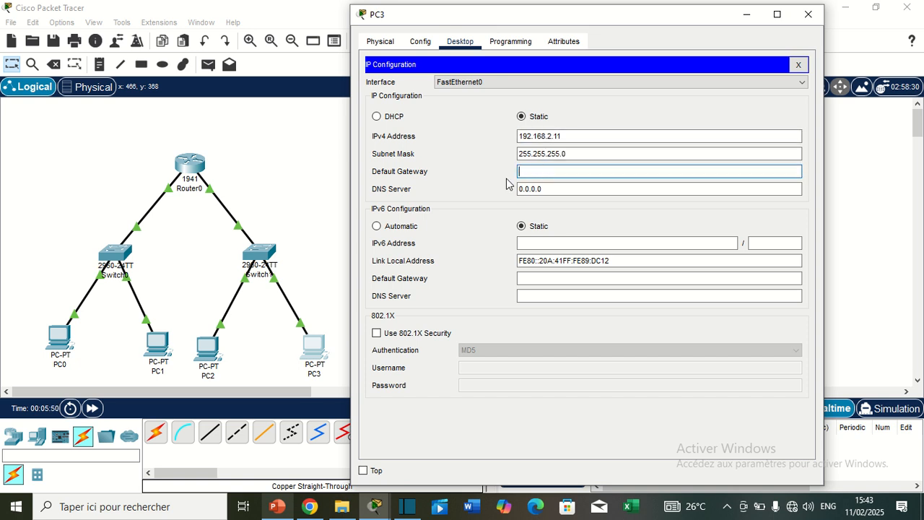
text(192.168.2.1)
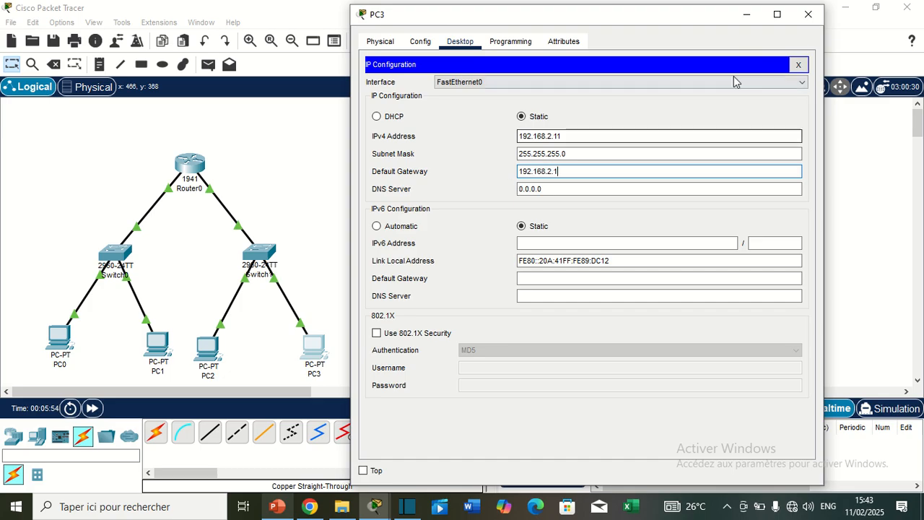
click(806, 19)
Check the IP Configuration of PC2, PC1 and PC0 one after another, closing each device window
click(209, 353)
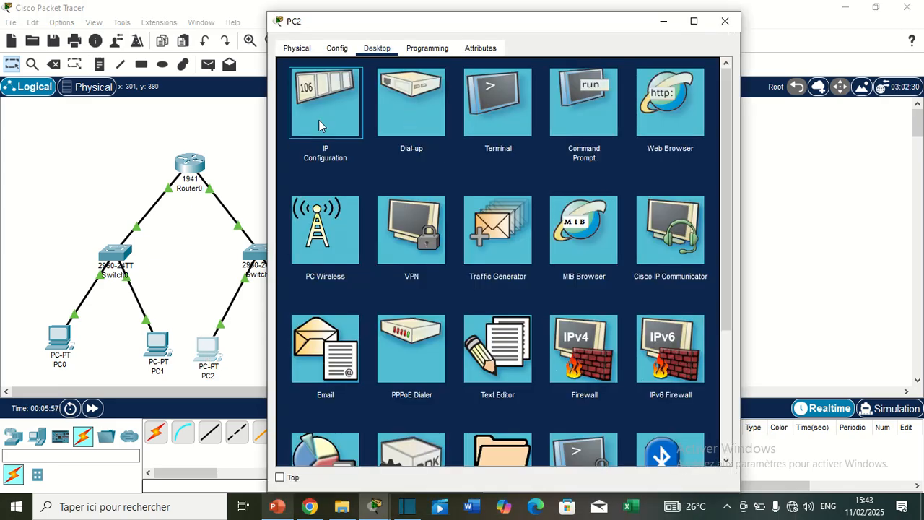
click(320, 121)
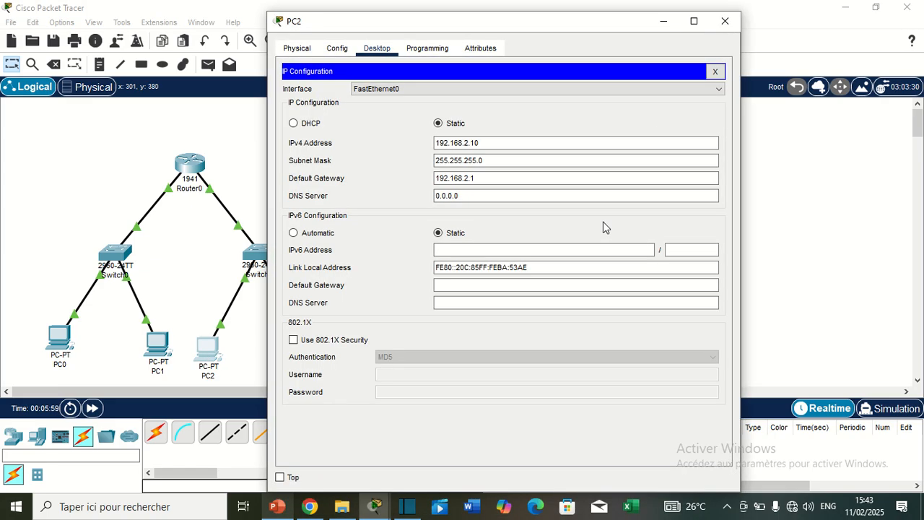
click(724, 21)
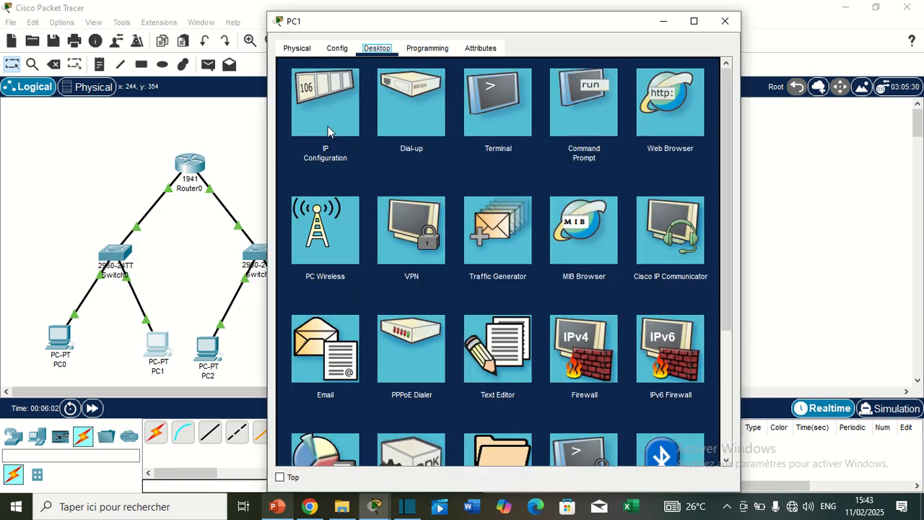
click(328, 127)
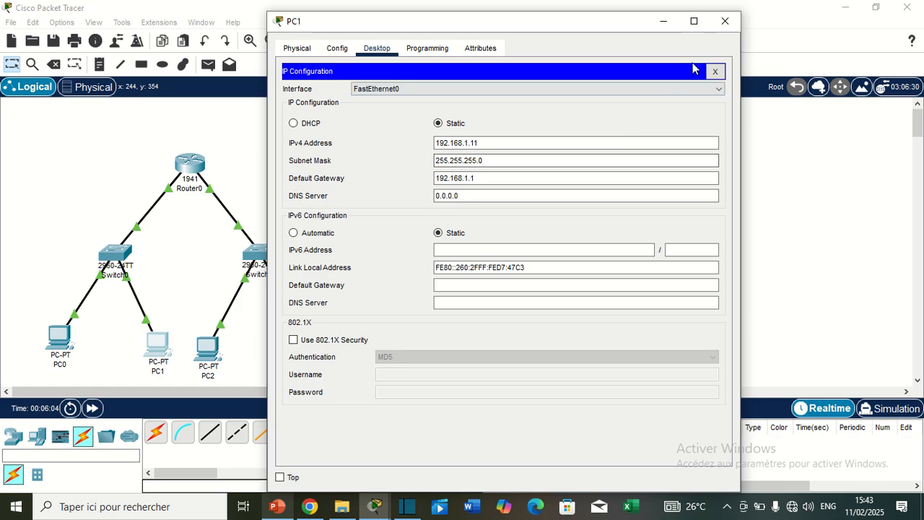
click(725, 22)
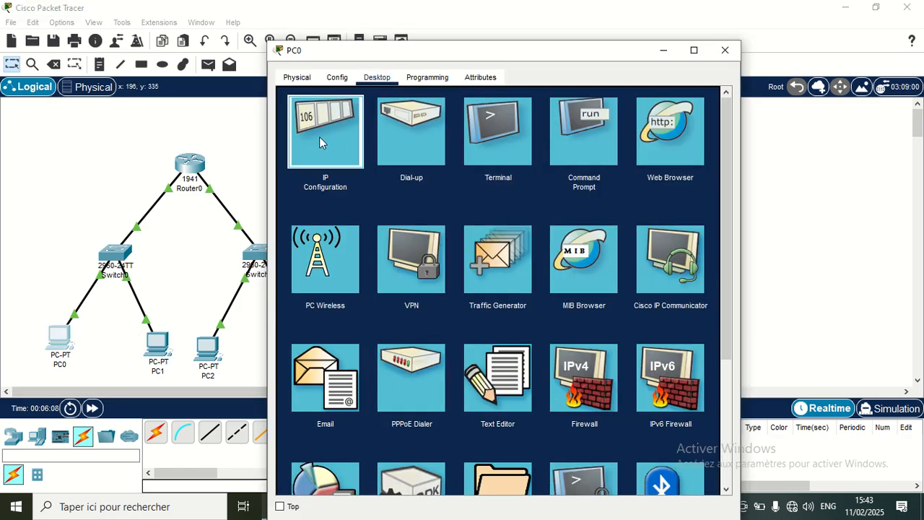
click(319, 137)
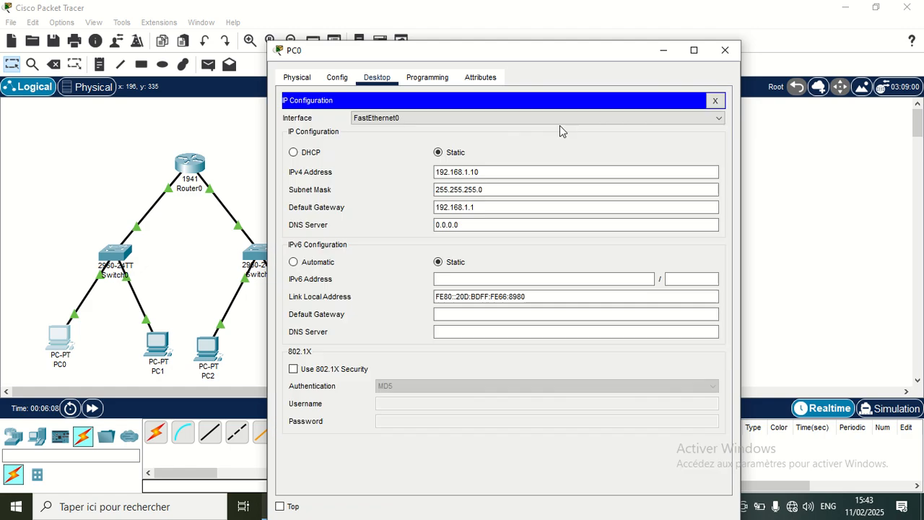
click(724, 50)
Nudge PC3 and PC1 slightly up and to the left in the logical topology
drag(321, 354, 317, 349)
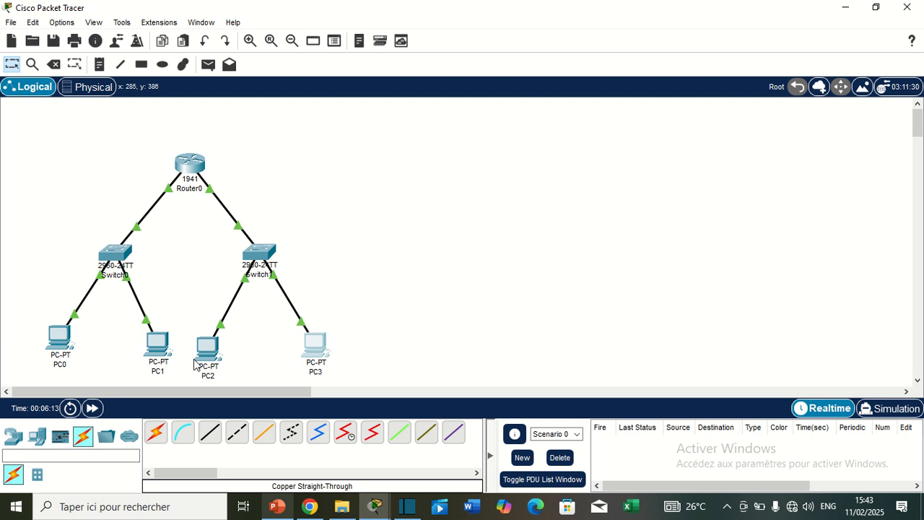
drag(155, 351, 152, 348)
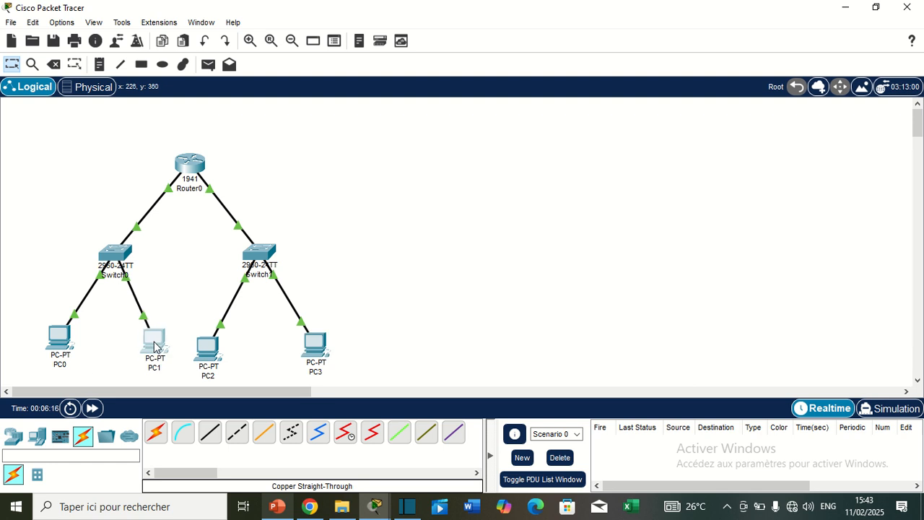
Open PC0's Command Prompt, ping PC1 at 192.168.1.11 and highlight the packet statistics line
click(59, 338)
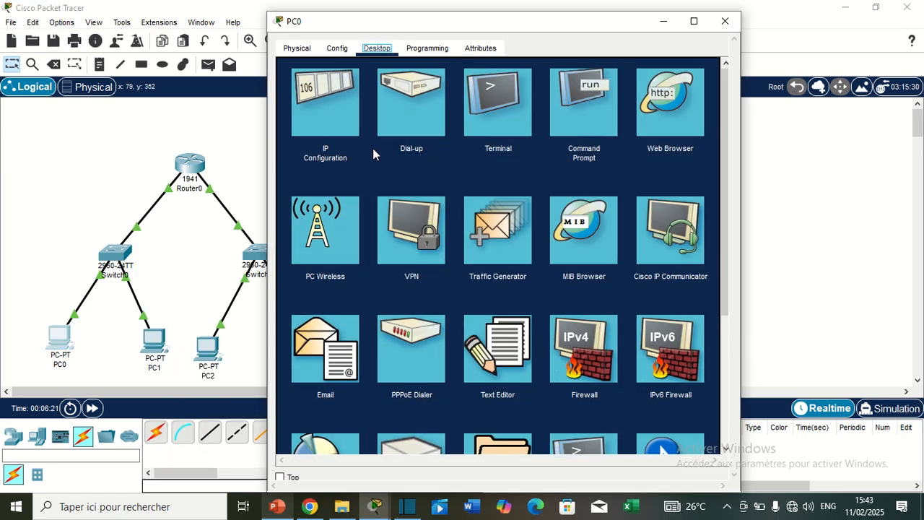
click(581, 112)
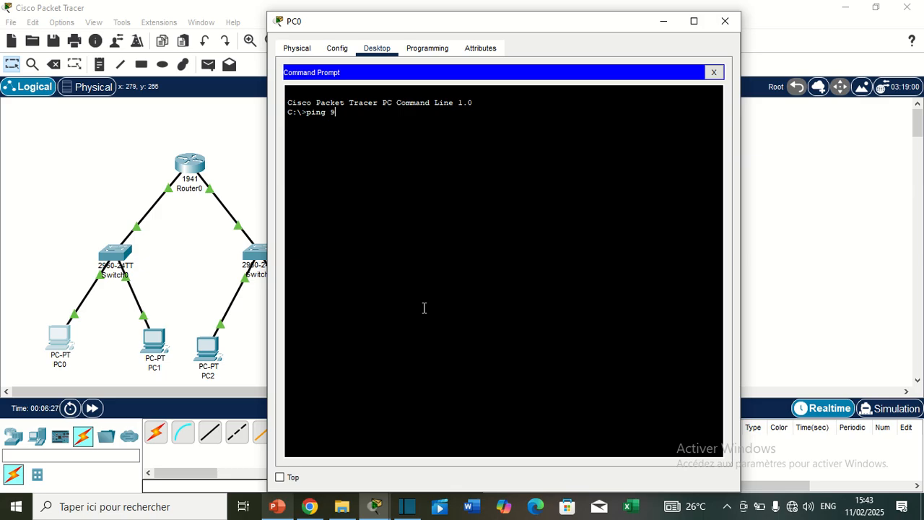
text(ping 192.168.1.11)
key(Return)
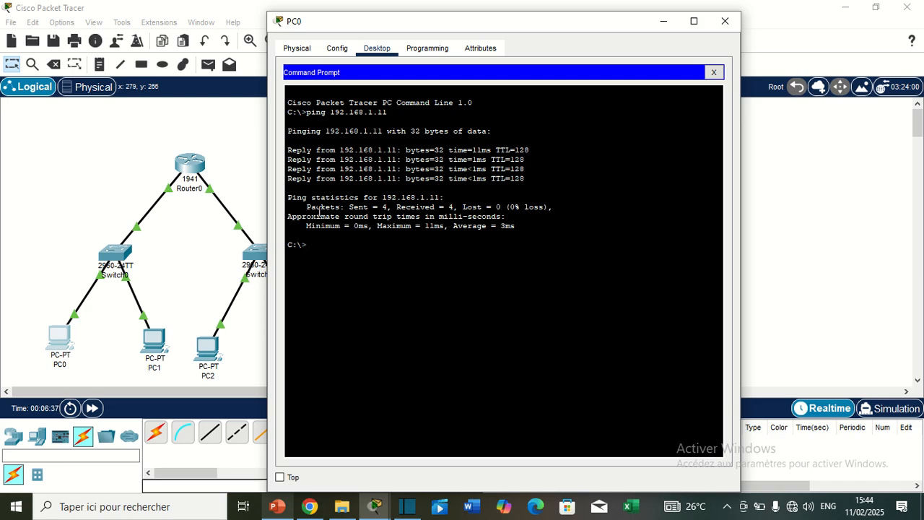
drag(307, 207, 559, 207)
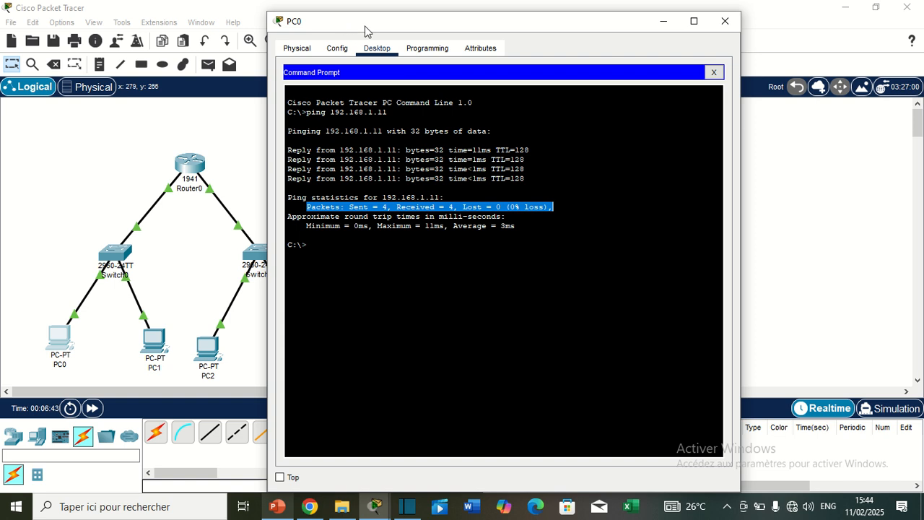
Move the PC0 window clear of the topology and ping PC3 at 192.168.2.11 from its Command Prompt
drag(350, 29, 425, 33)
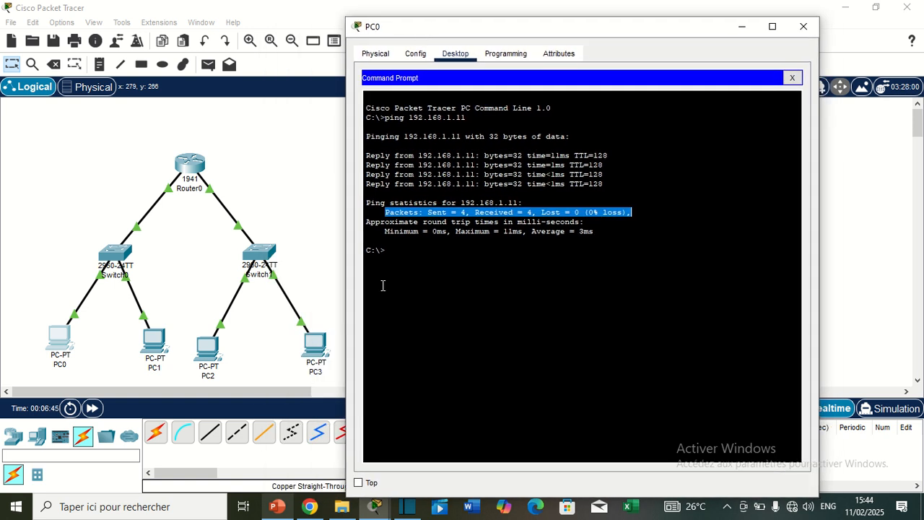
click(391, 252)
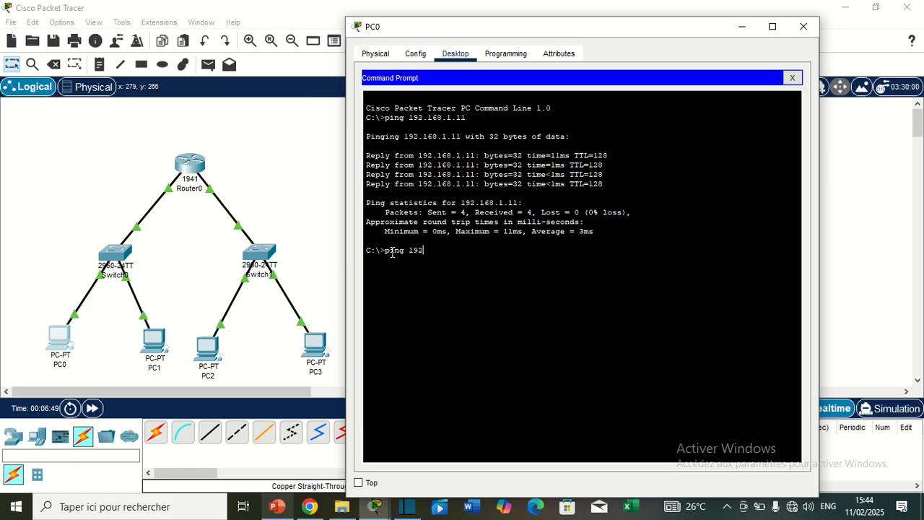
text(ping 192.168.2.11)
key(Return)
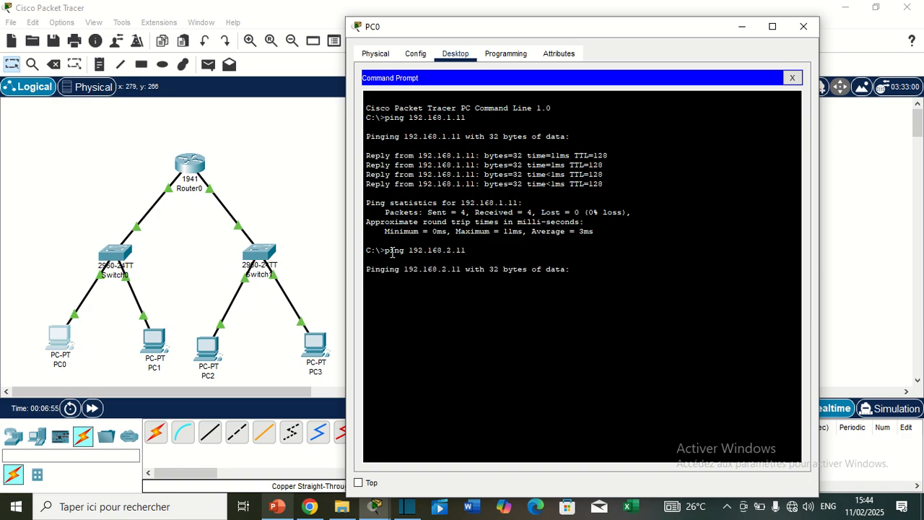
drag(442, 30, 448, 34)
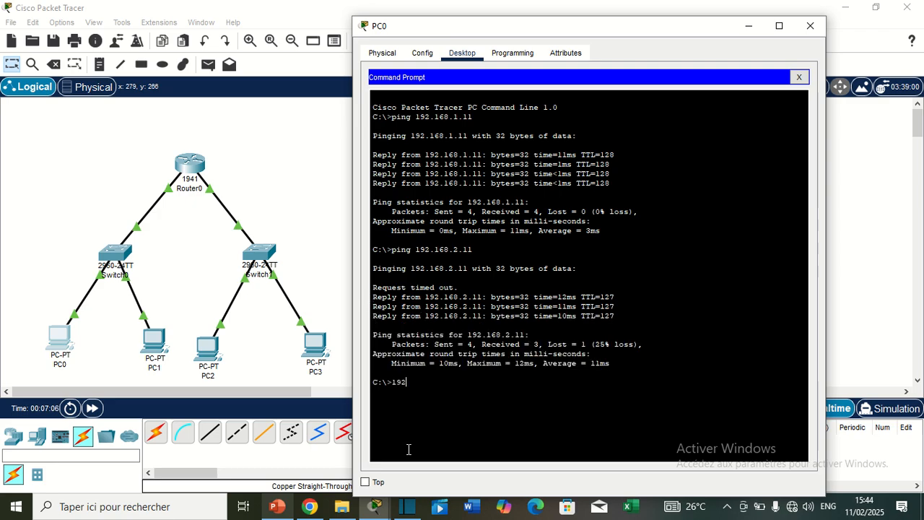
text(.168.2.11)
key(Return)
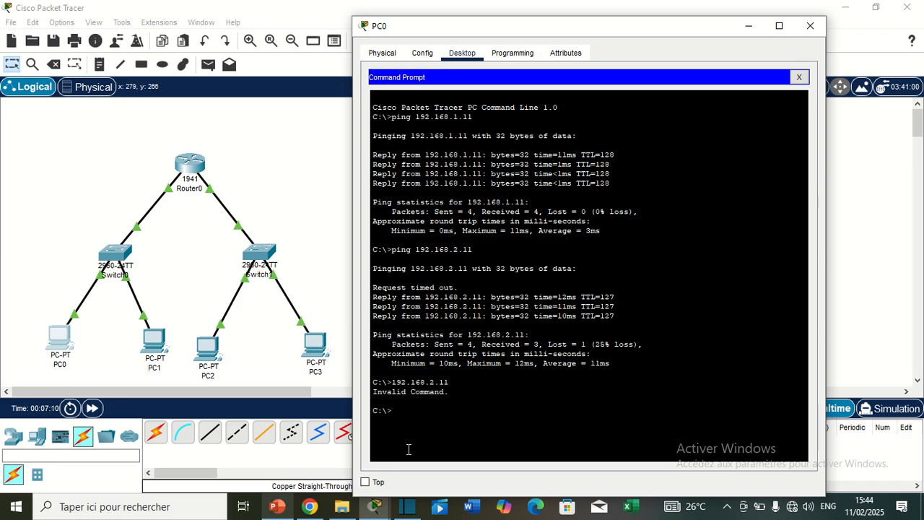
Repeat the ping from PC0 to 192.168.2.11 in the other subnet
text(ping 192.168.2.11)
key(Return)
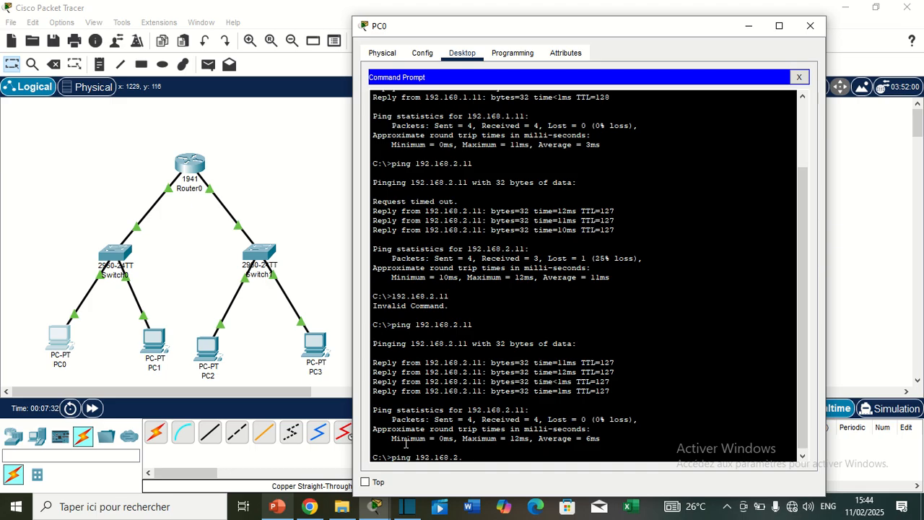
Ping PC2 at 192.168.2.10 from PC0's Command Prompt and close the PC0 window
key(Return)
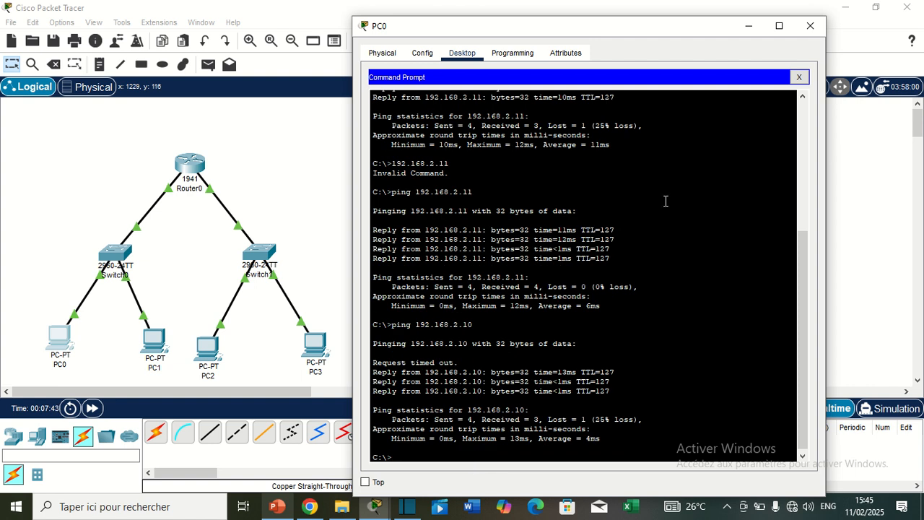
click(810, 25)
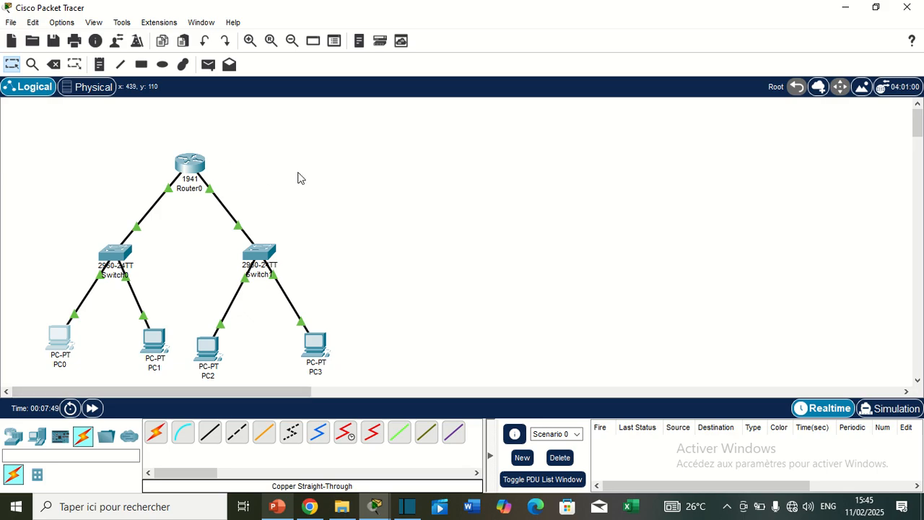
Send one simple PDU from Router0 to PC0 and another from Router0 to PC1
click(208, 64)
click(191, 164)
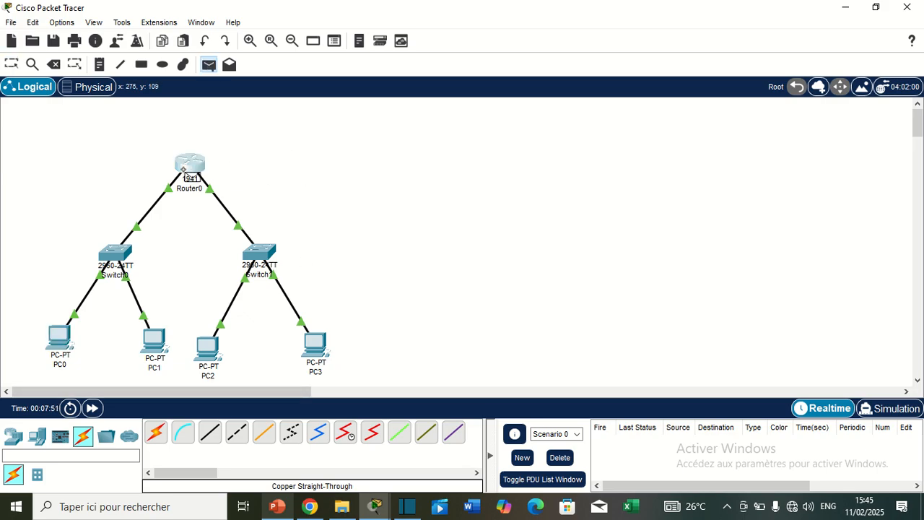
click(59, 339)
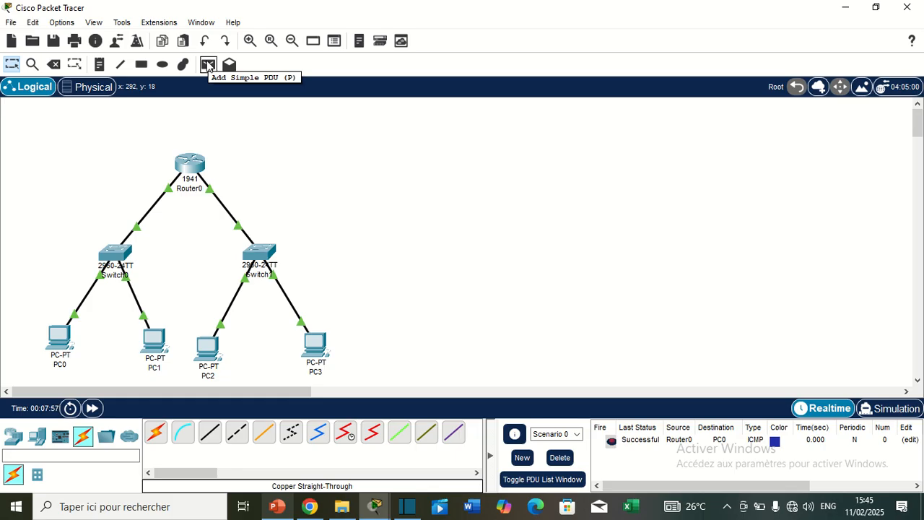
mouse_move(199, 168)
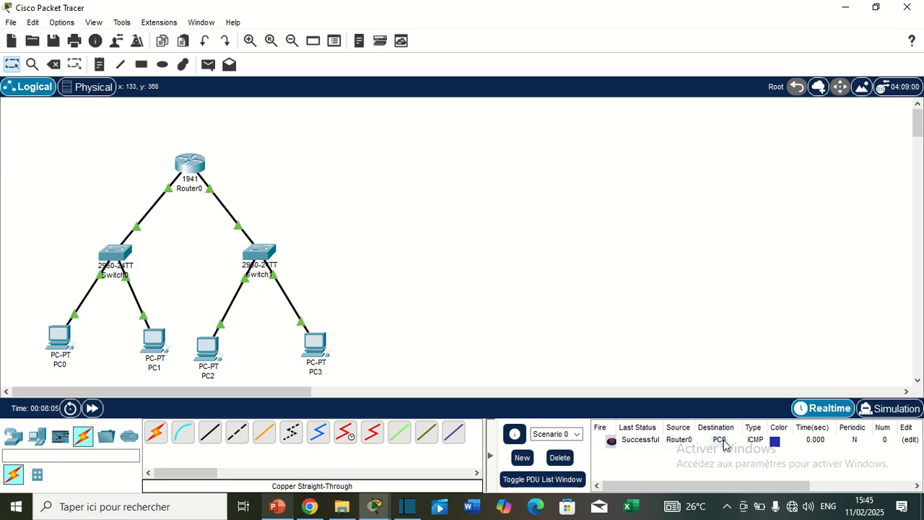
click(208, 65)
click(190, 165)
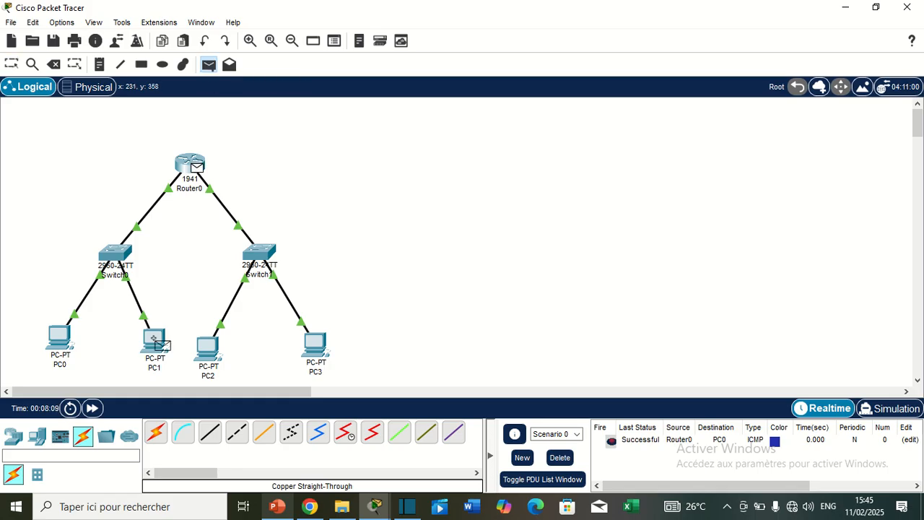
click(156, 340)
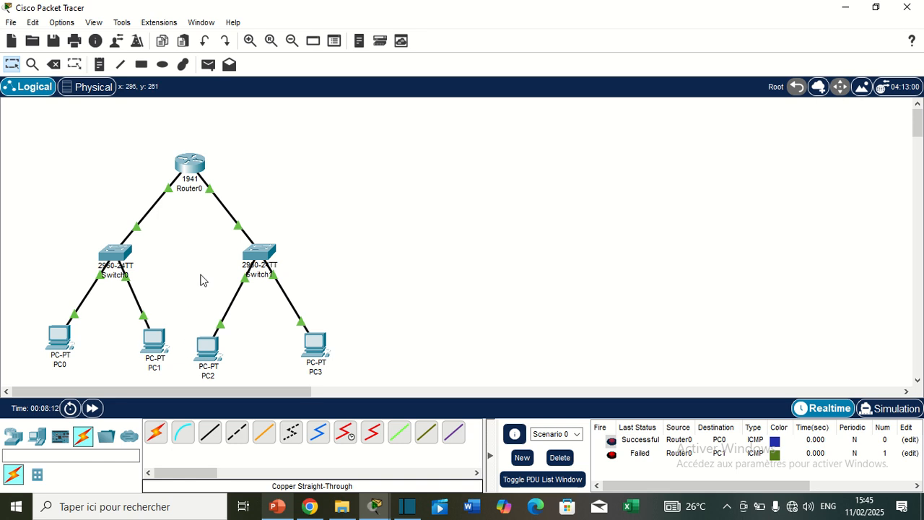
Send simple PDUs from Router0 to PC2 and from PC3 to Router0, and view the newest PDU list entries
click(208, 64)
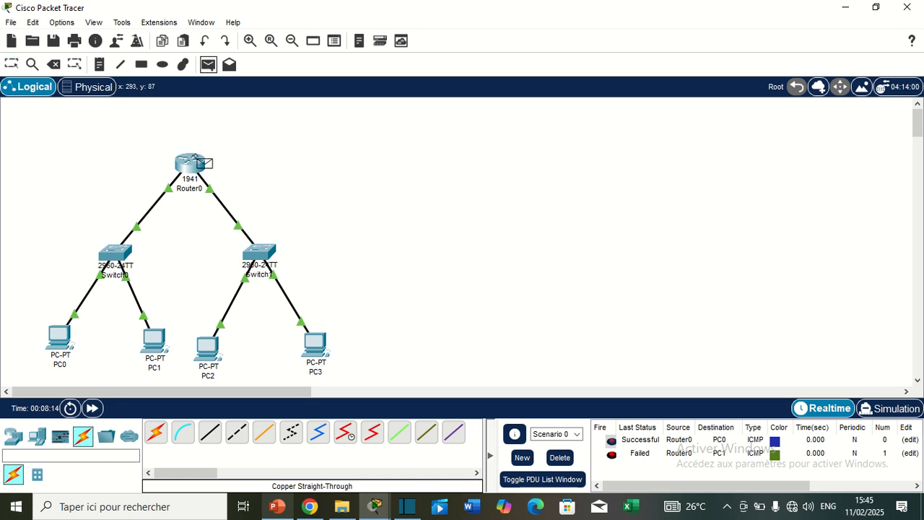
click(191, 163)
click(209, 353)
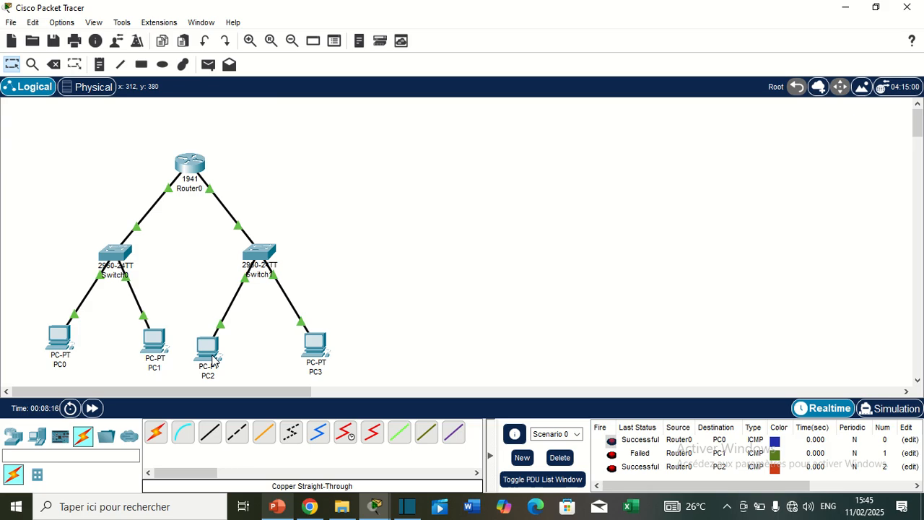
click(208, 65)
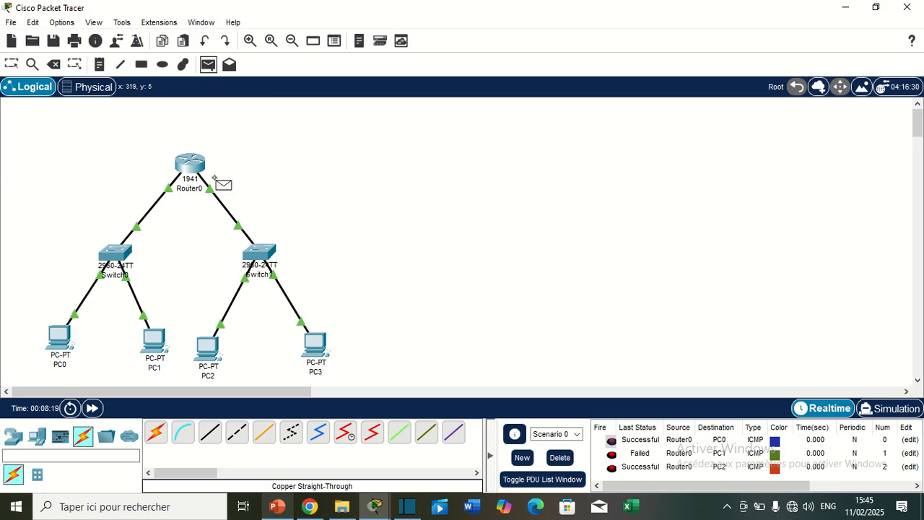
click(312, 342)
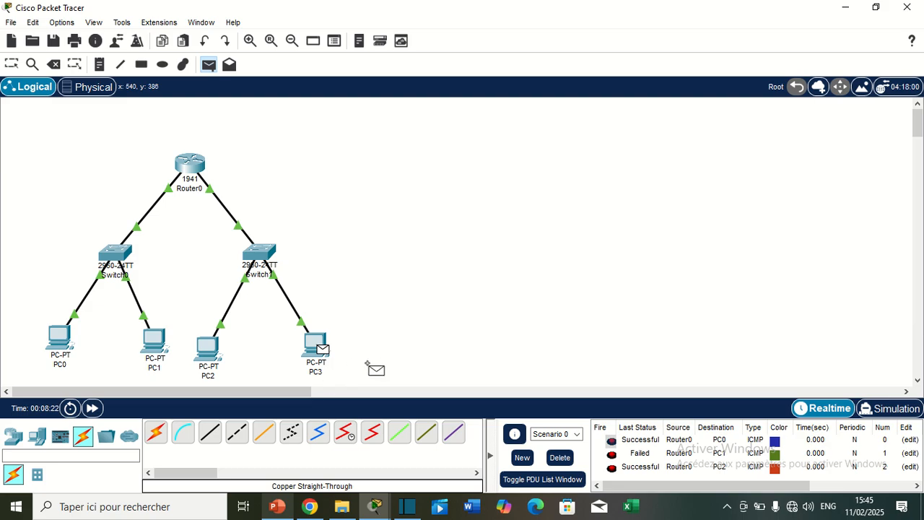
click(192, 165)
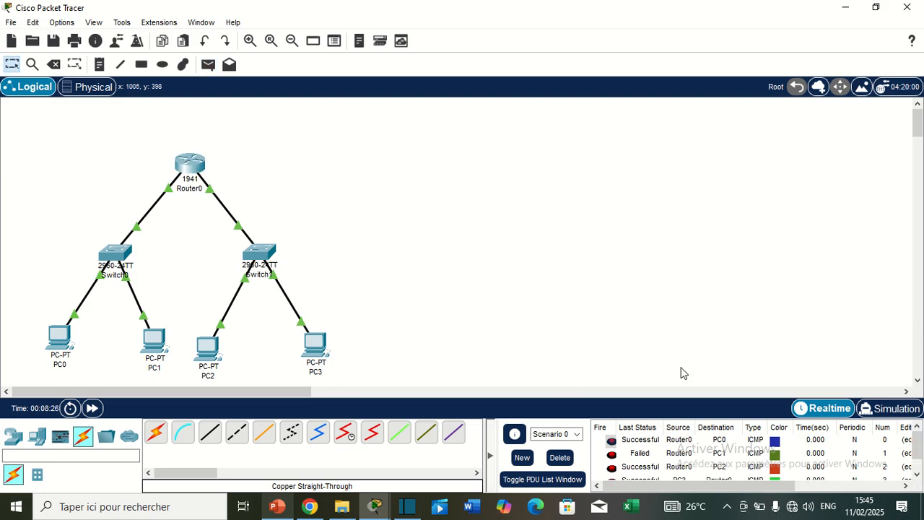
scroll(915, 451, down, 1)
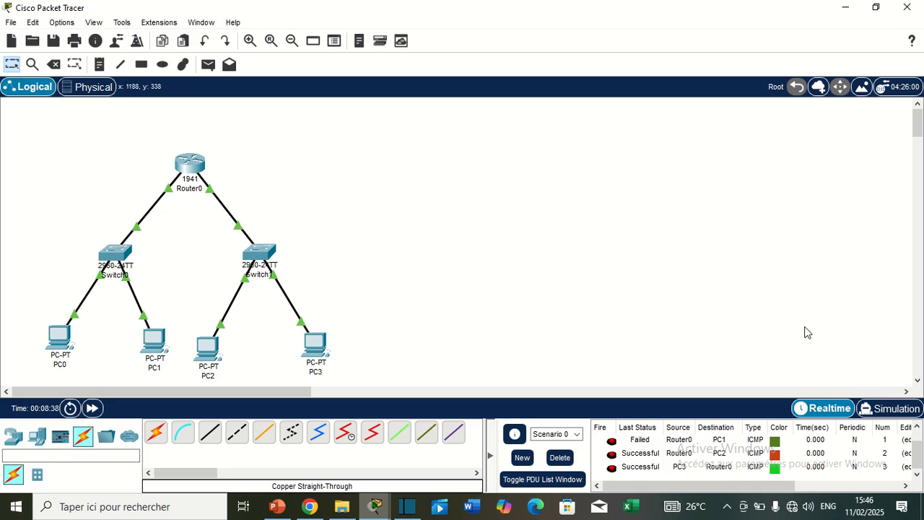
Send a second simple PDU from Router0 to PC0 and view its entry in the PDU list
click(208, 64)
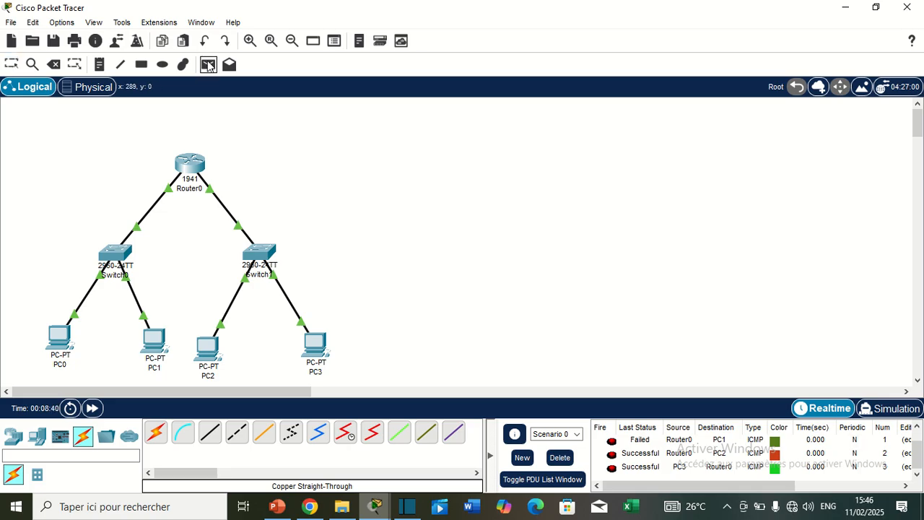
click(199, 168)
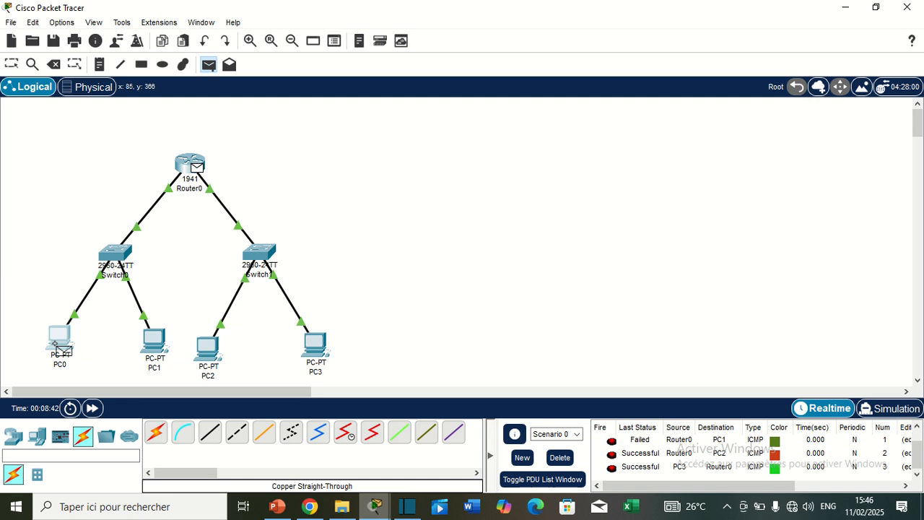
click(59, 339)
scroll(607, 462, down, 2)
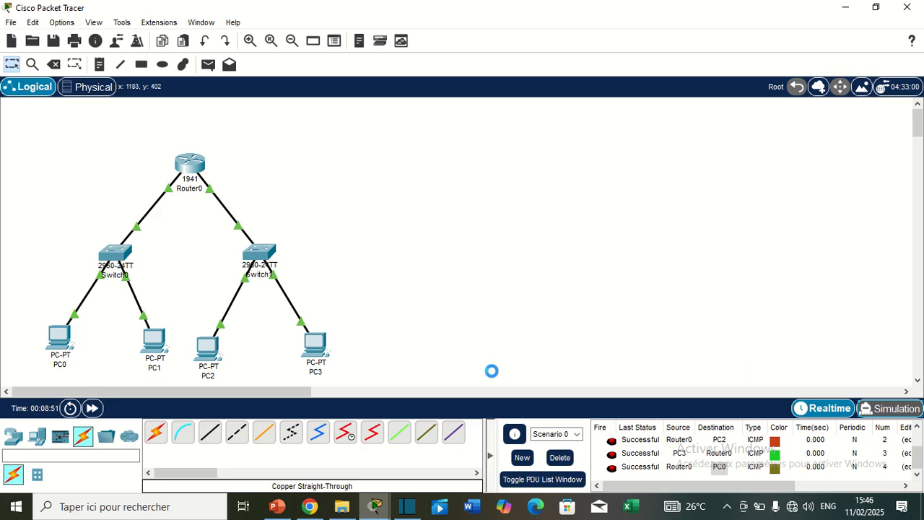
Switch to Simulation mode and play the animation of the PDUs travelling through the network
key(shift+s)
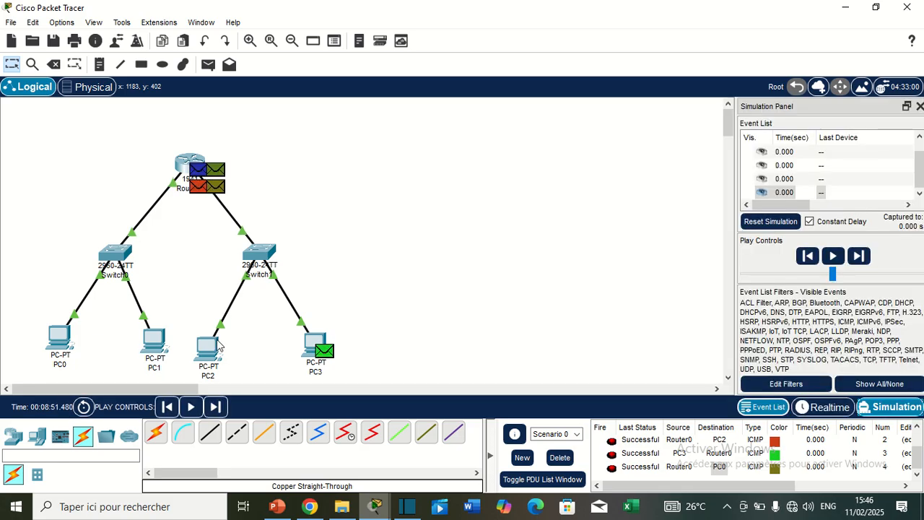
click(834, 256)
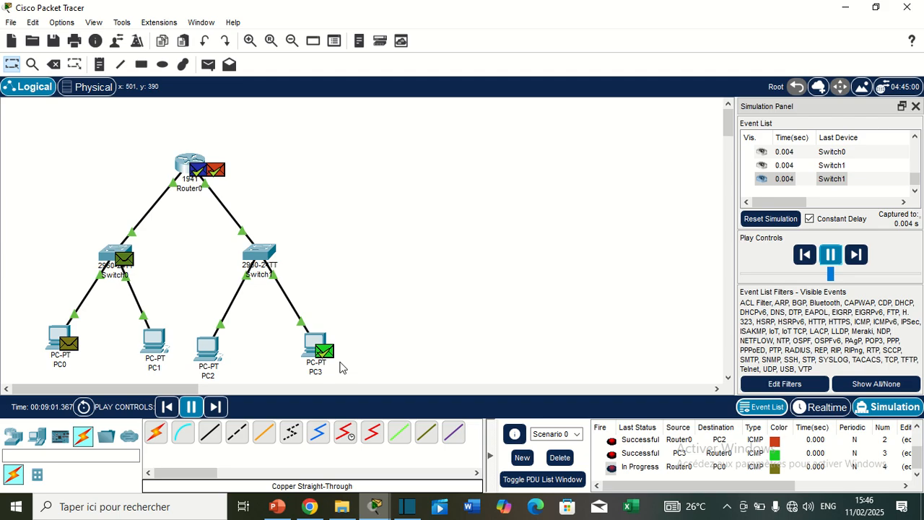
mouse_move(427, 4)
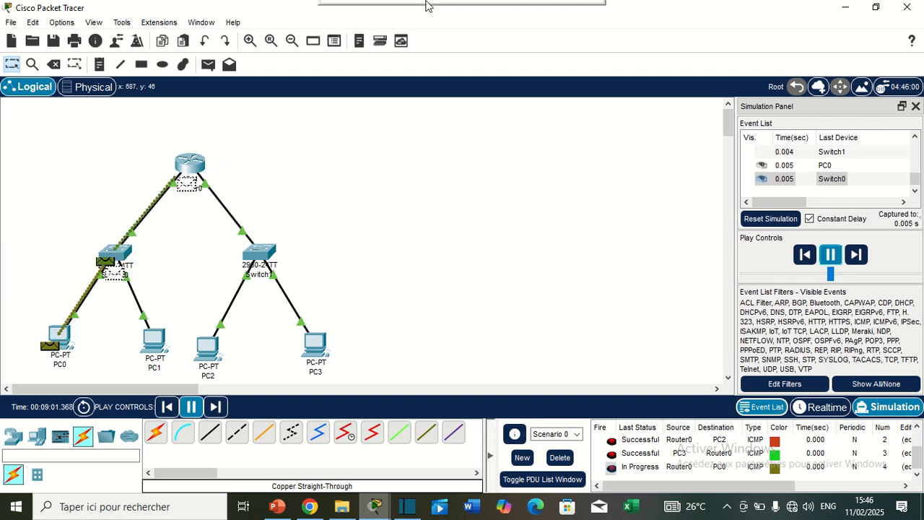